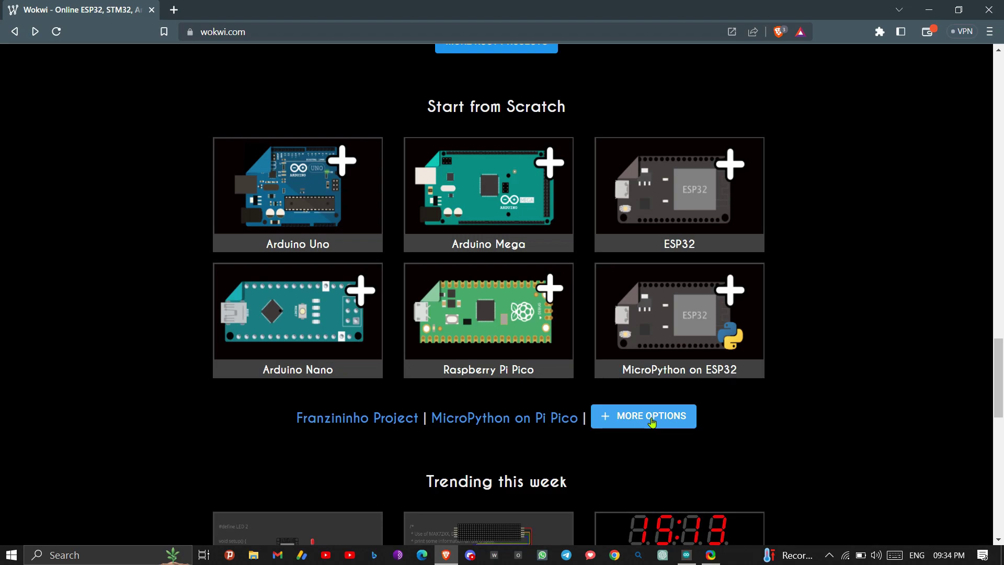
# - Create a new ATtiny85 project and expand the simulation diagram to fill the whole window
pyautogui.click(652, 420)
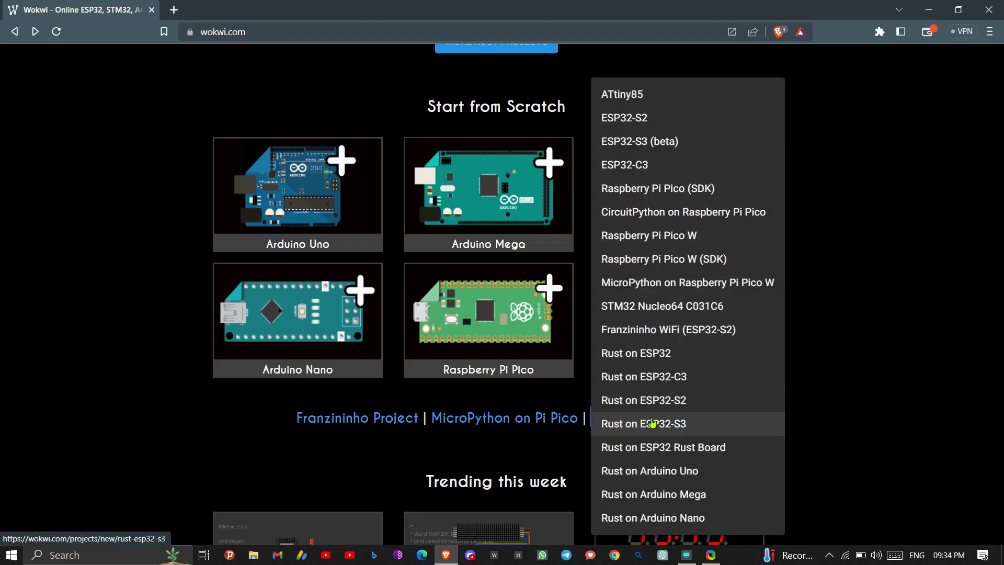
pyautogui.click(650, 100)
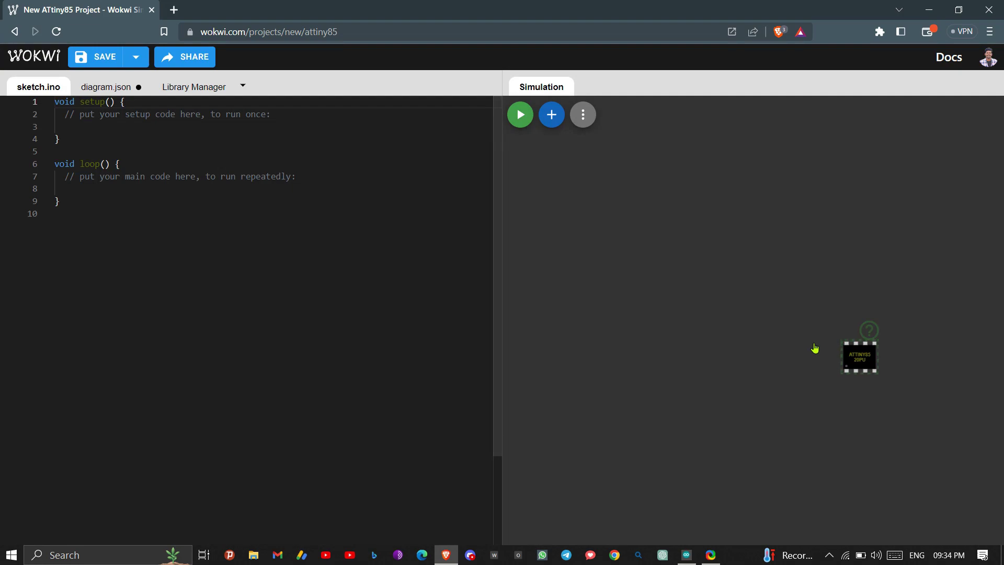
pyautogui.press('f')
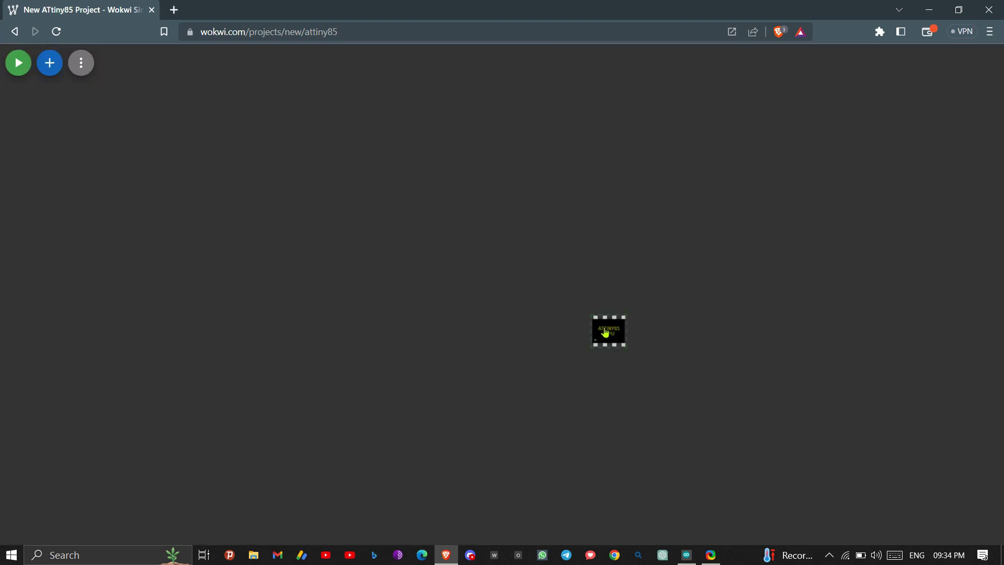
# - Move the ATtiny85 chip left of the canvas centre and rotate it 90 degrees so its pins face sideways
pyautogui.moveTo(605, 333); pyautogui.dragTo(530, 328)
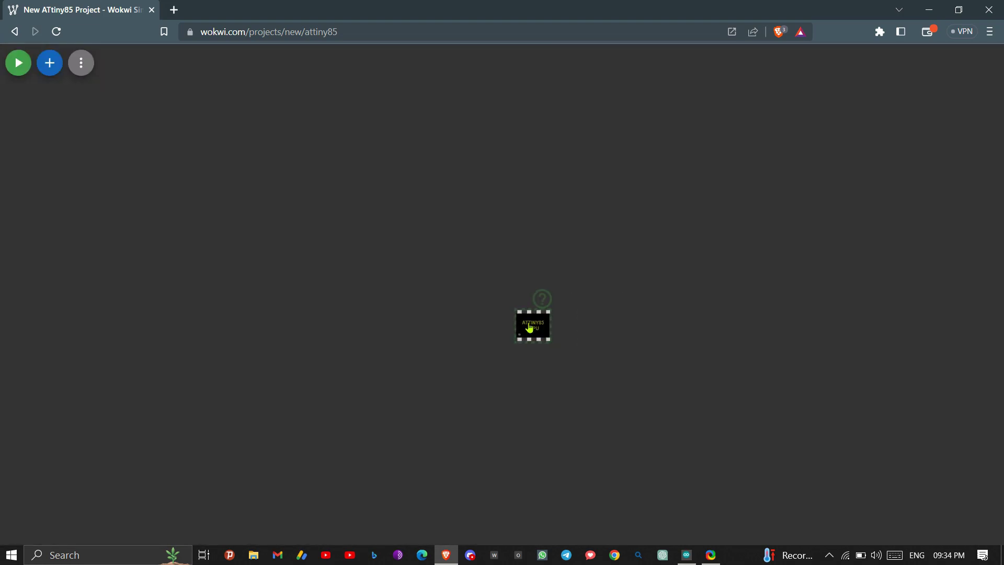
pyautogui.scroll(3, 530, 328)
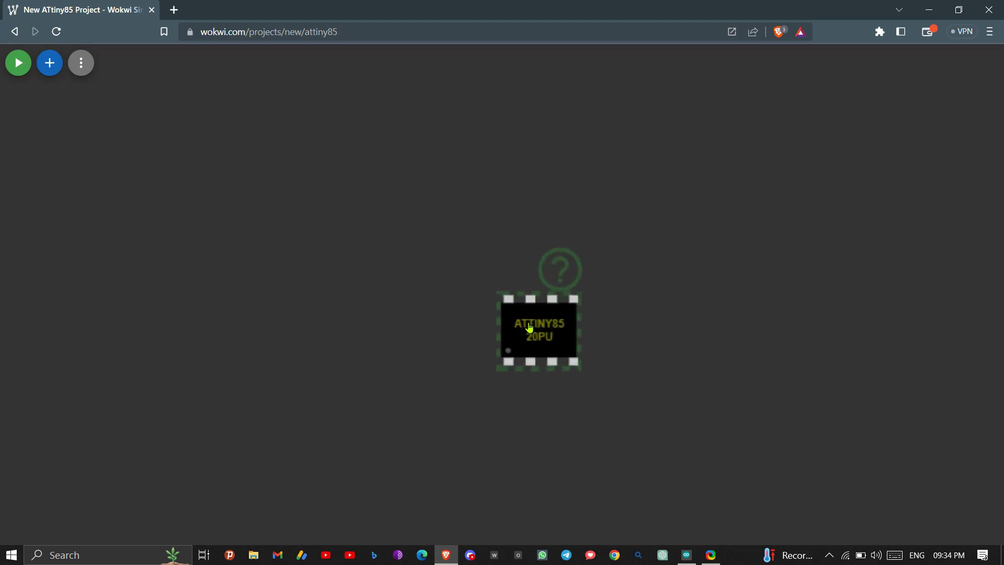
pyautogui.moveTo(541, 339); pyautogui.dragTo(368, 291)
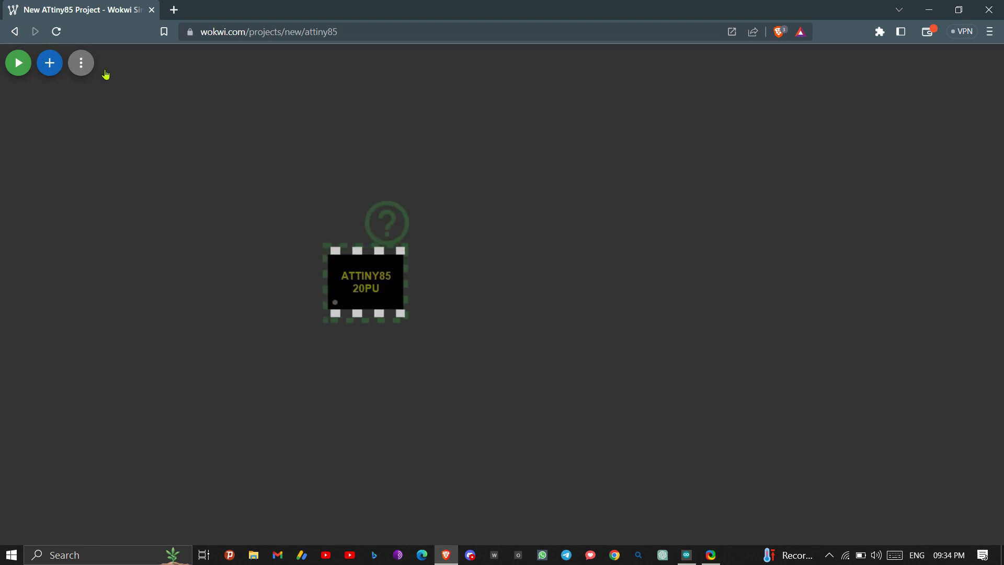
pyautogui.press('r')
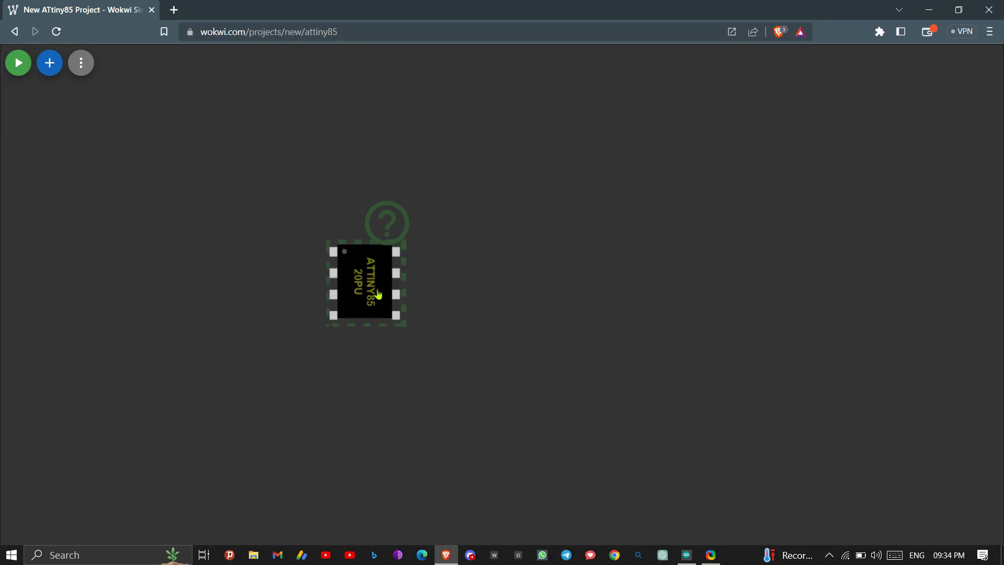
pyautogui.moveTo(375, 305); pyautogui.dragTo(376, 312)
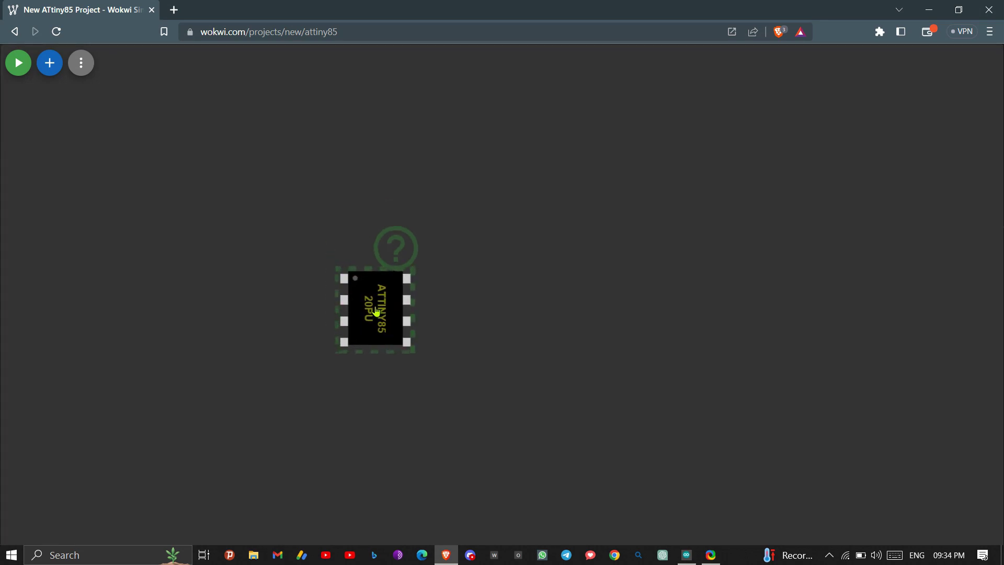
# - Add a DHT22 sensor to the diagram and place it above and to the right of the ATtiny85 chip
pyautogui.click(50, 63)
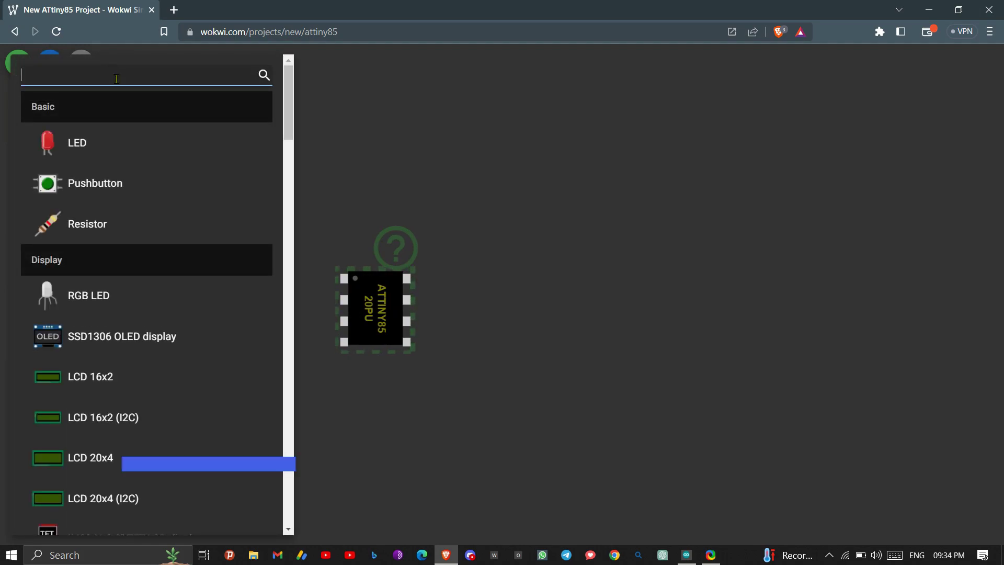
pyautogui.write('dht22')
pyautogui.press('Return')
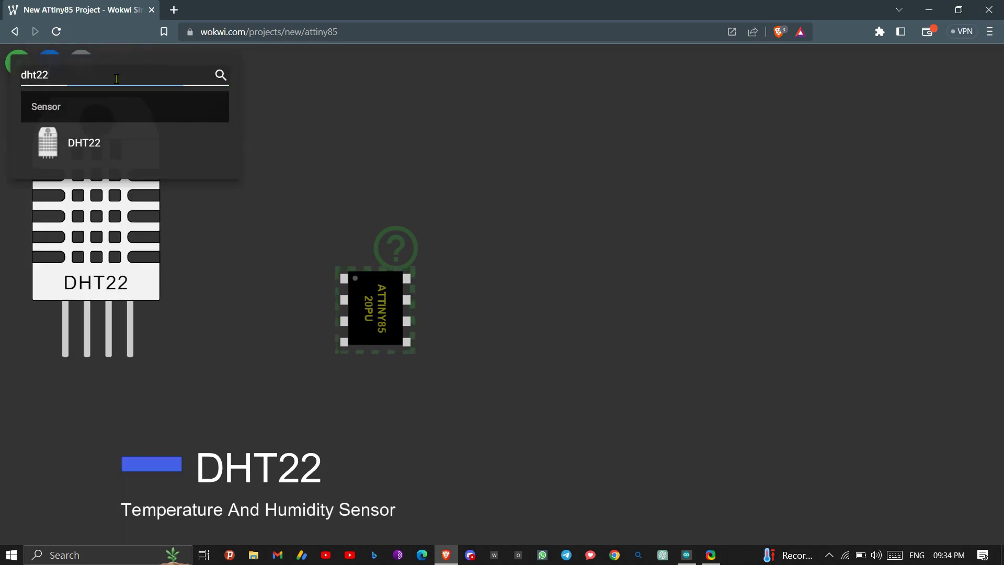
pyautogui.moveTo(78, 224); pyautogui.dragTo(547, 135)
pyautogui.scroll(2, 381, 162)
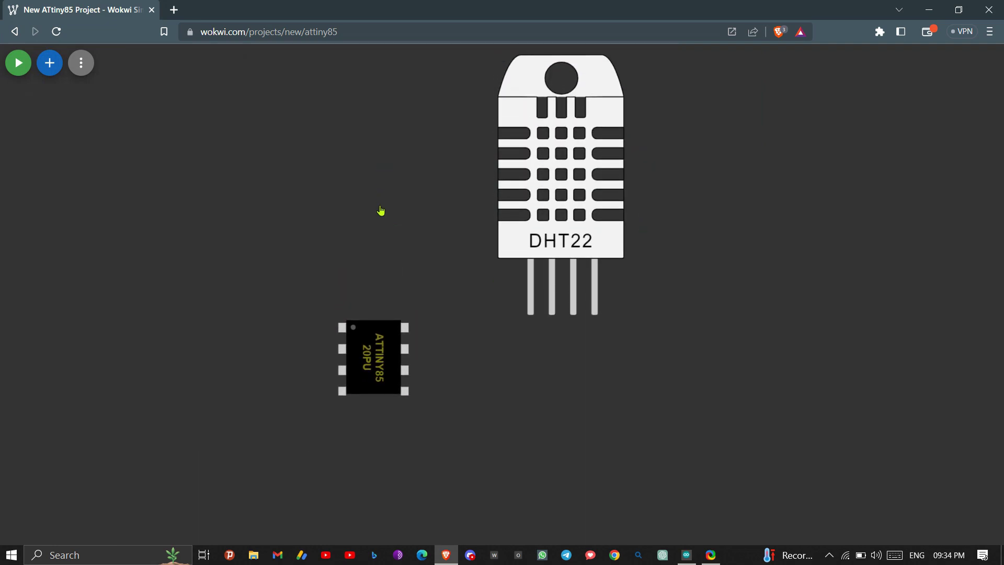
pyautogui.moveTo(526, 218); pyautogui.dragTo(509, 217)
pyautogui.scroll(-4, 462, 339)
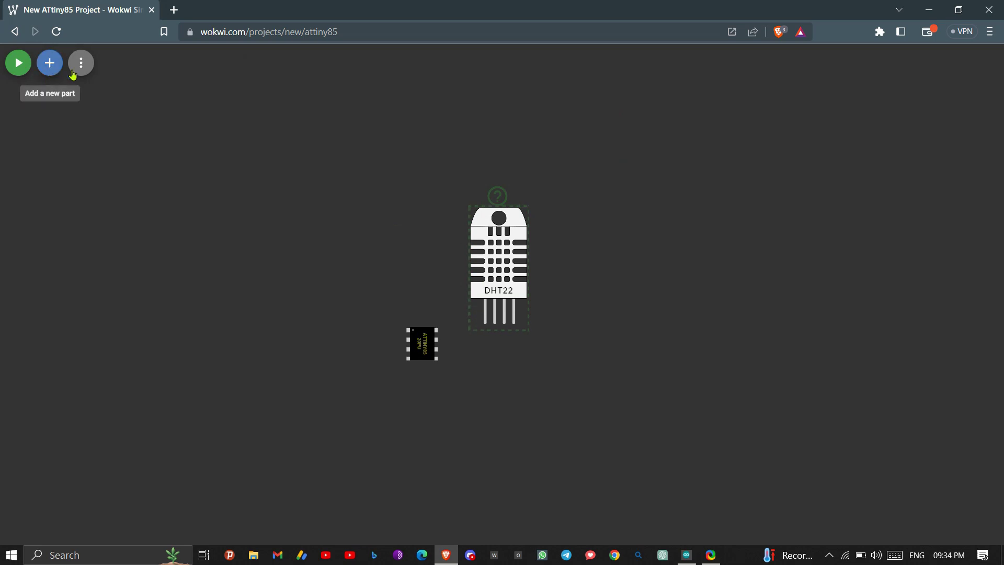
# - Add an SSD1306 OLED display to the diagram and place it below the DHT22 sensor
pyautogui.click(50, 64)
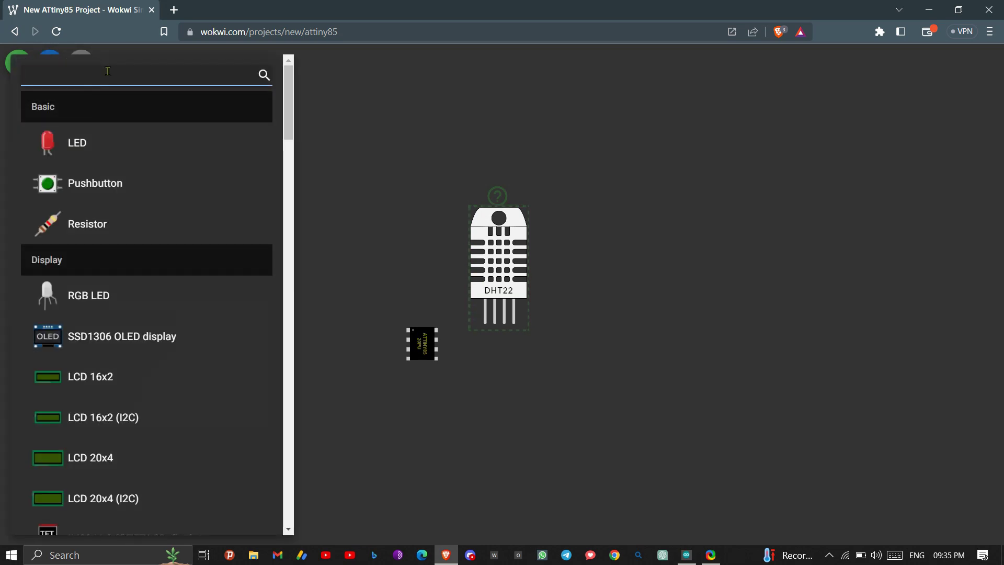
pyautogui.click(114, 332)
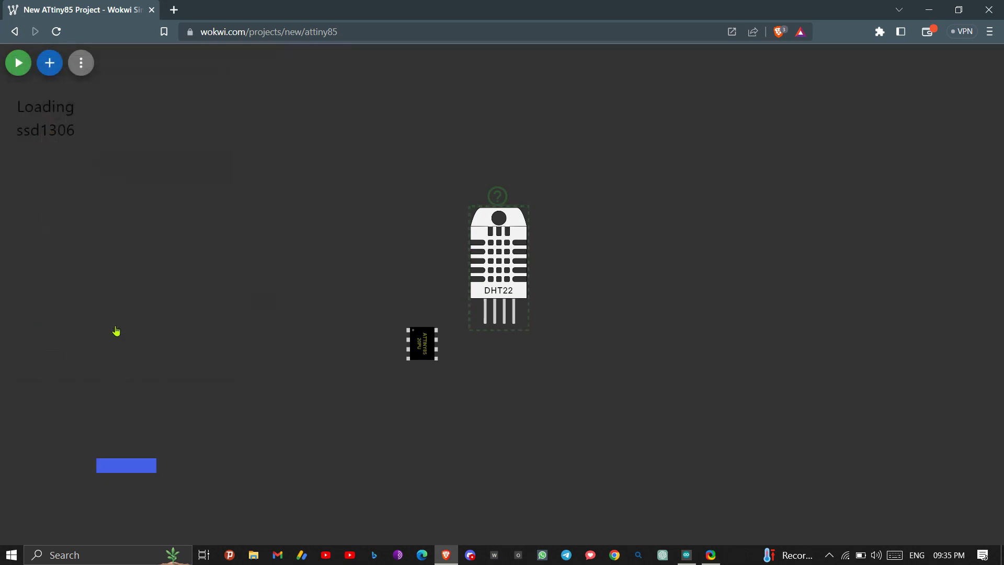
pyautogui.moveTo(551, 420); pyautogui.dragTo(504, 426)
pyautogui.scroll(5, 476, 342)
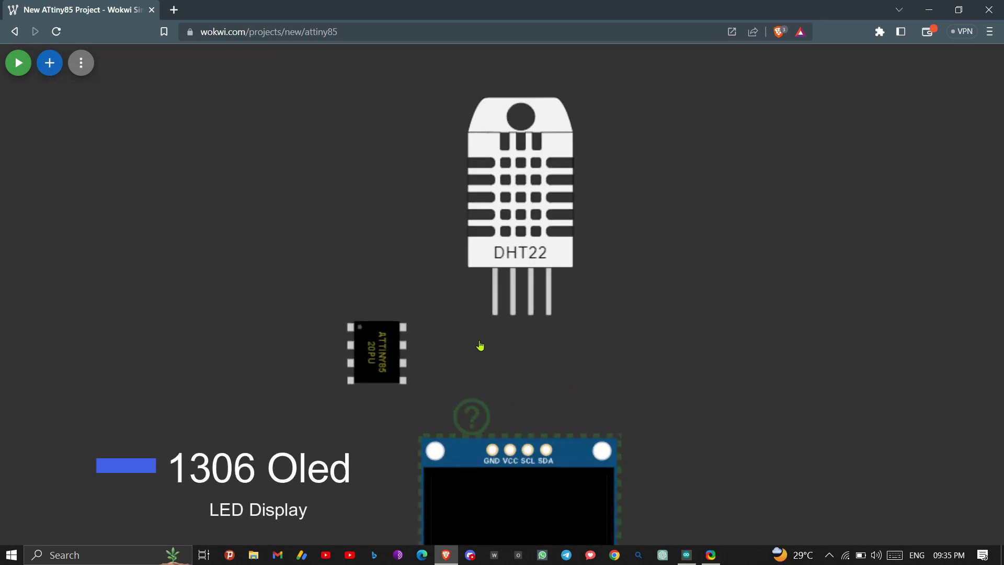
pyautogui.moveTo(471, 292); pyautogui.dragTo(470, 282)
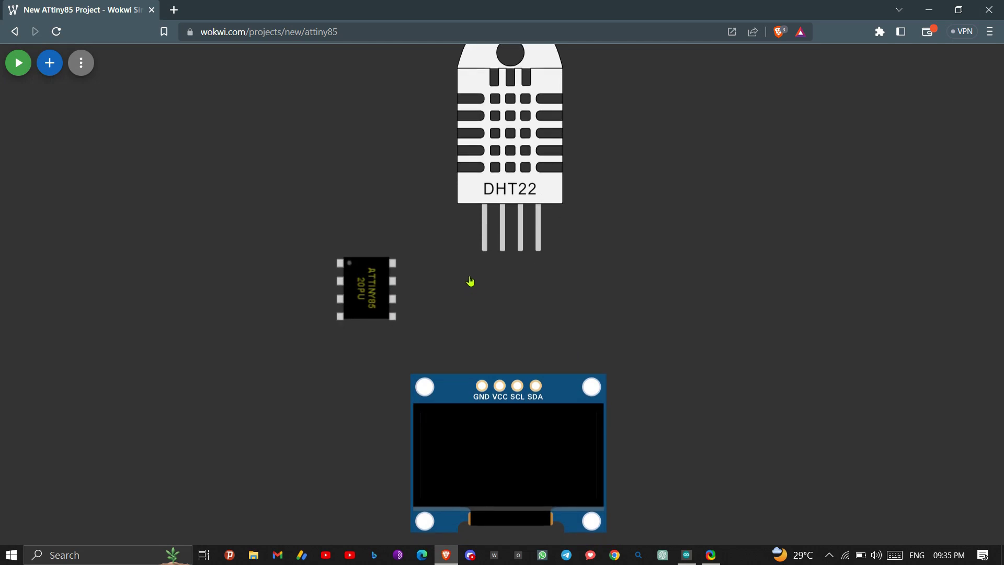
# - Wire the ATtiny85's VCC to the DHT22's VCC, then connect the repositioned OLED display's VCC to the same sensor pin
pyautogui.click(390, 267)
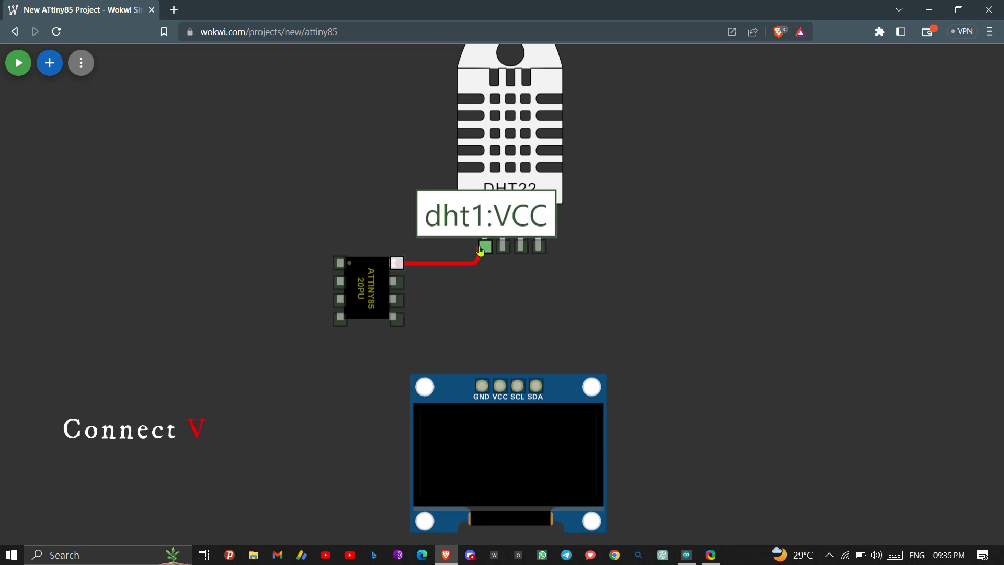
pyautogui.click(485, 246)
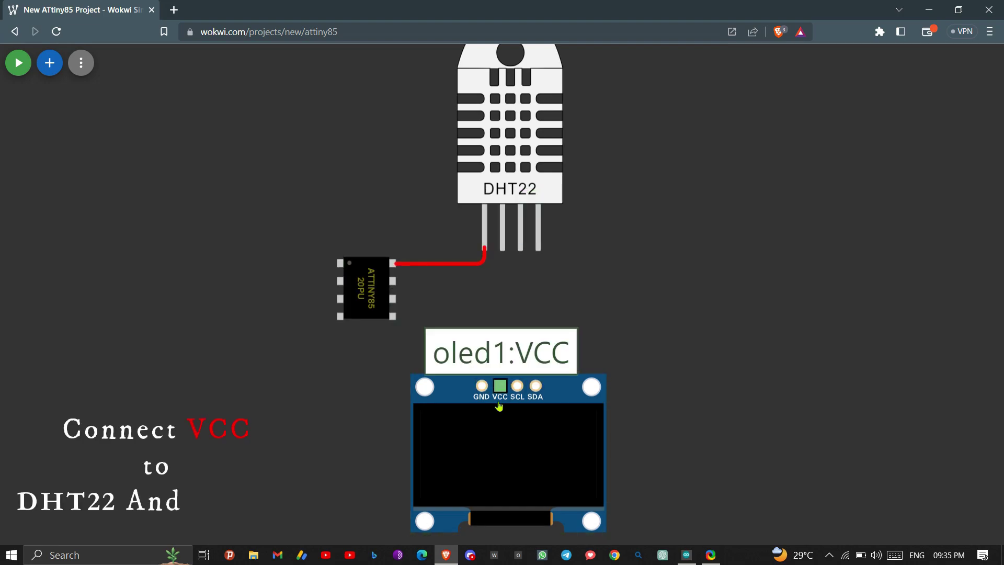
pyautogui.moveTo(496, 423); pyautogui.dragTo(494, 477)
pyautogui.click(580, 355)
pyautogui.click(486, 397)
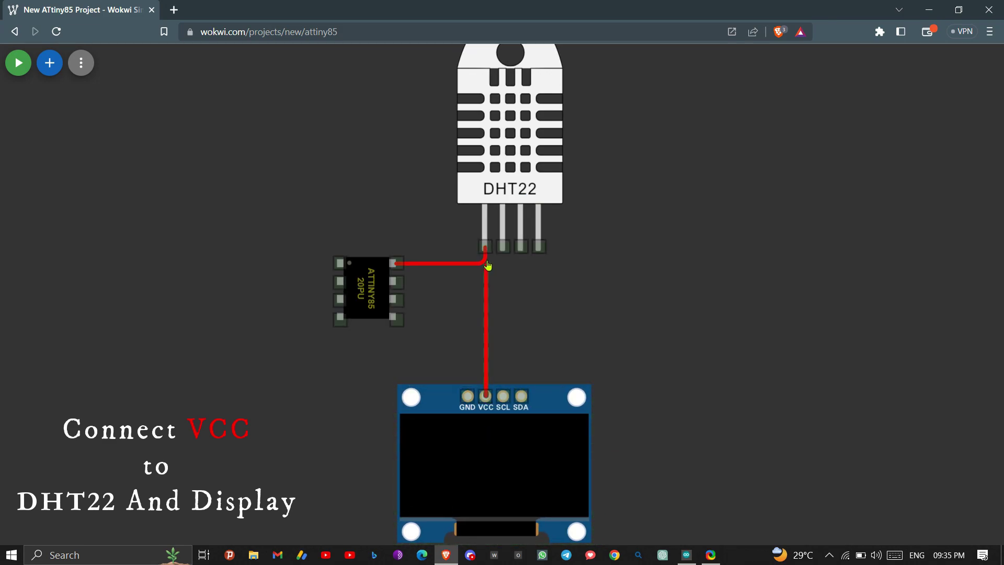
pyautogui.click(485, 250)
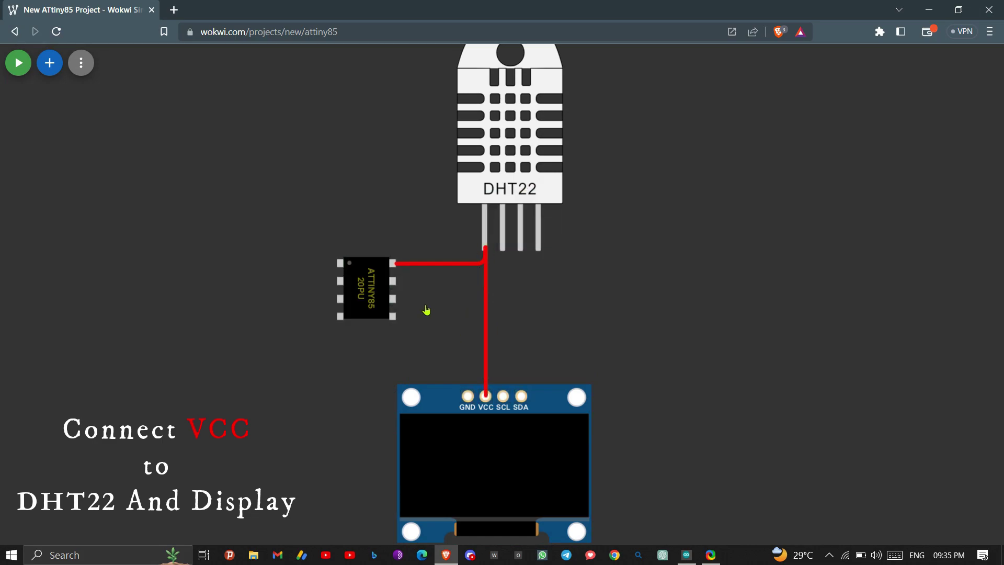
# - Wire the ATtiny85's GND pin to the GND pins of the OLED display and the DHT22, routing both wires below the chip
pyautogui.click(339, 321)
pyautogui.click(307, 326)
pyautogui.click(467, 358)
pyautogui.click(466, 399)
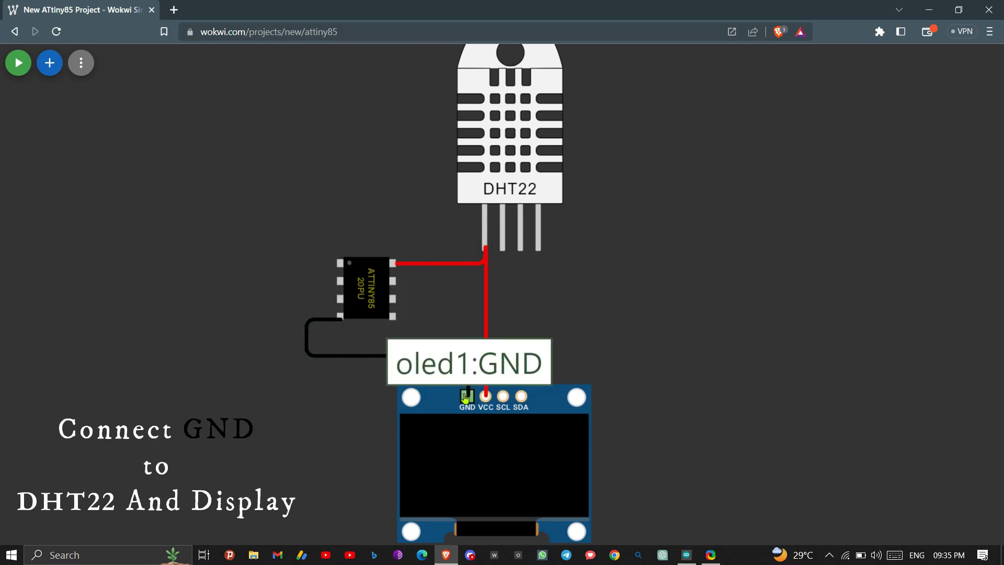
pyautogui.click(539, 257)
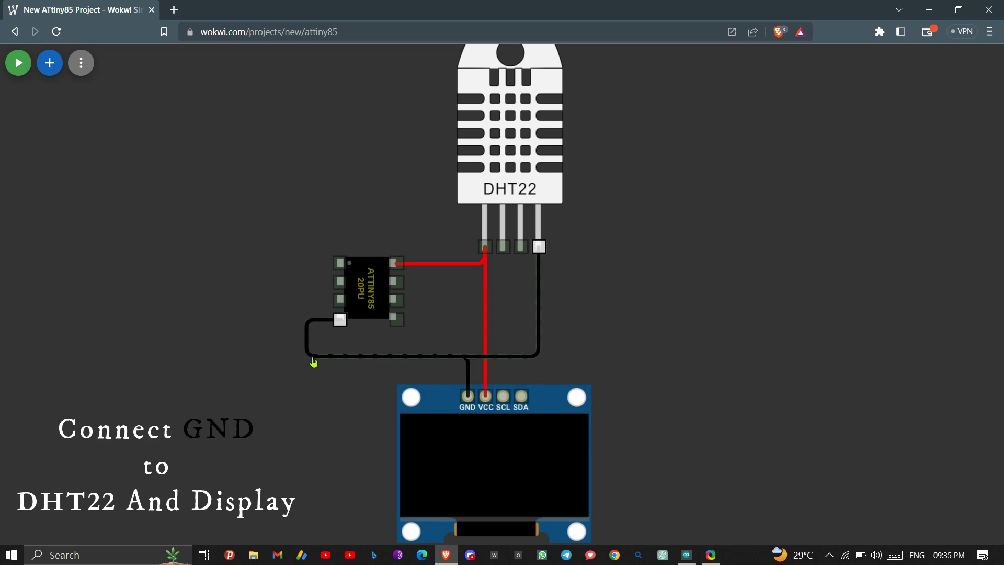
pyautogui.moveTo(309, 341); pyautogui.dragTo(306, 324)
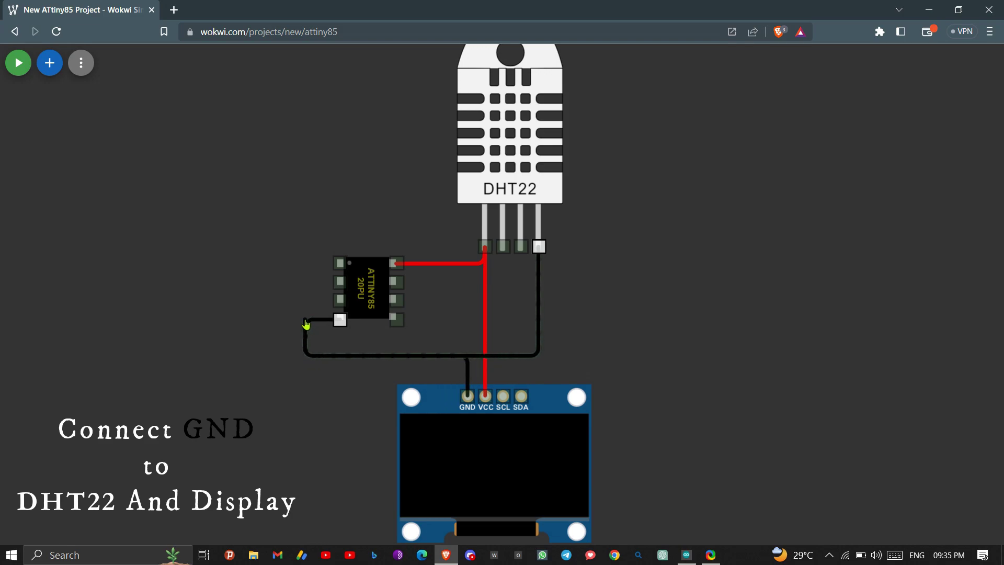
pyautogui.click(340, 323)
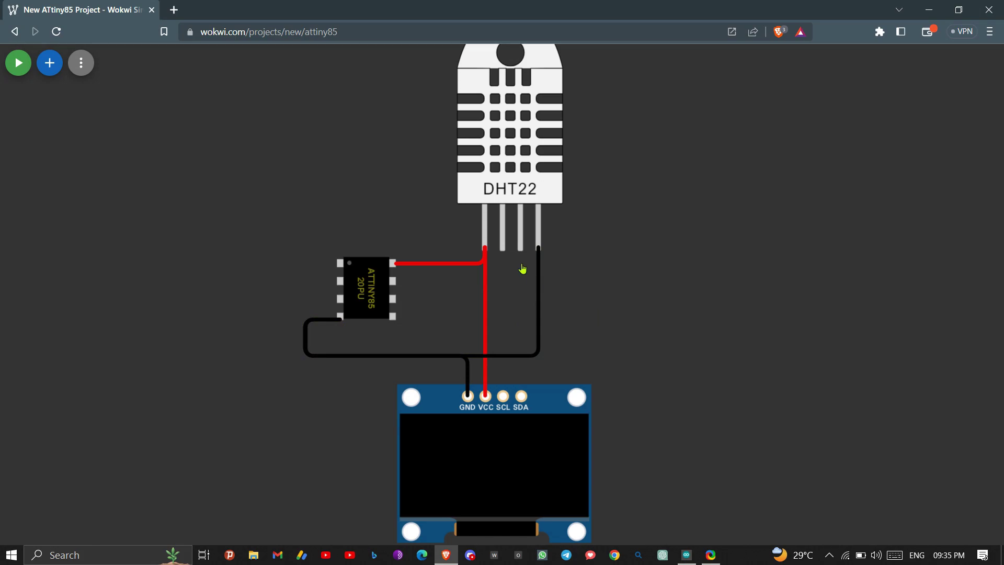
# - Connect the DHT22's SDA pin to the ATtiny85's PB1 pin and colour the wire orange
pyautogui.click(502, 247)
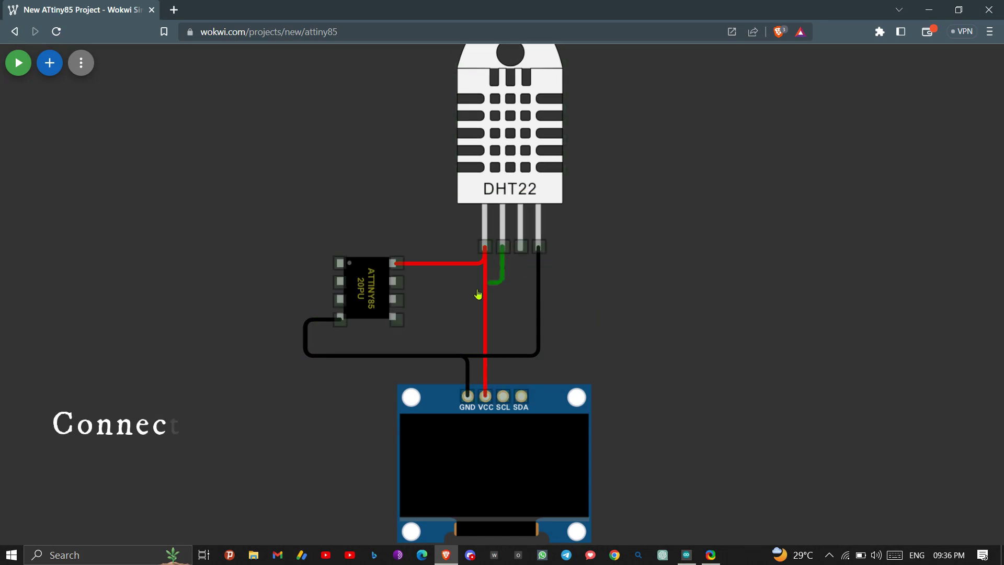
pyautogui.click(398, 301)
pyautogui.click(443, 301)
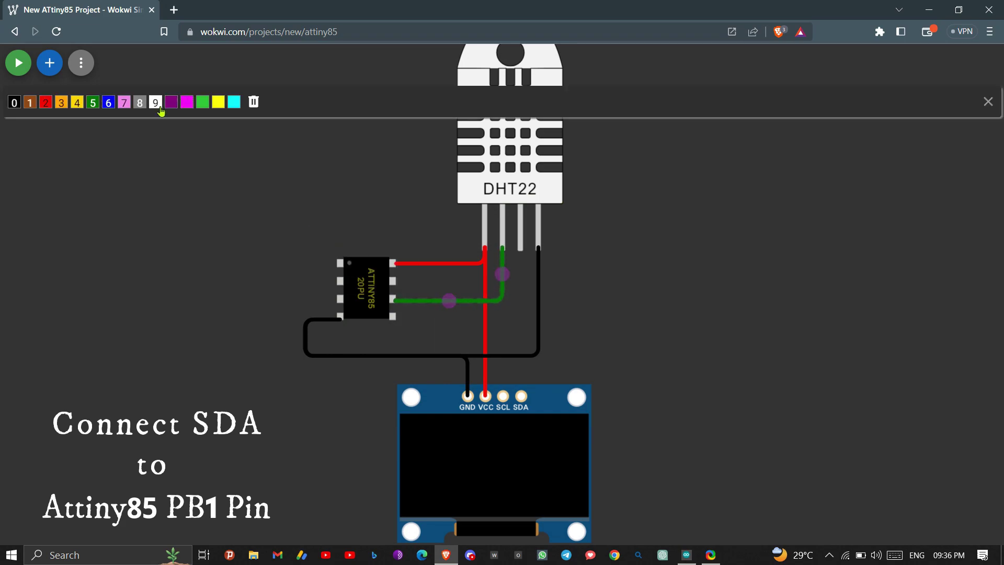
pyautogui.click(62, 107)
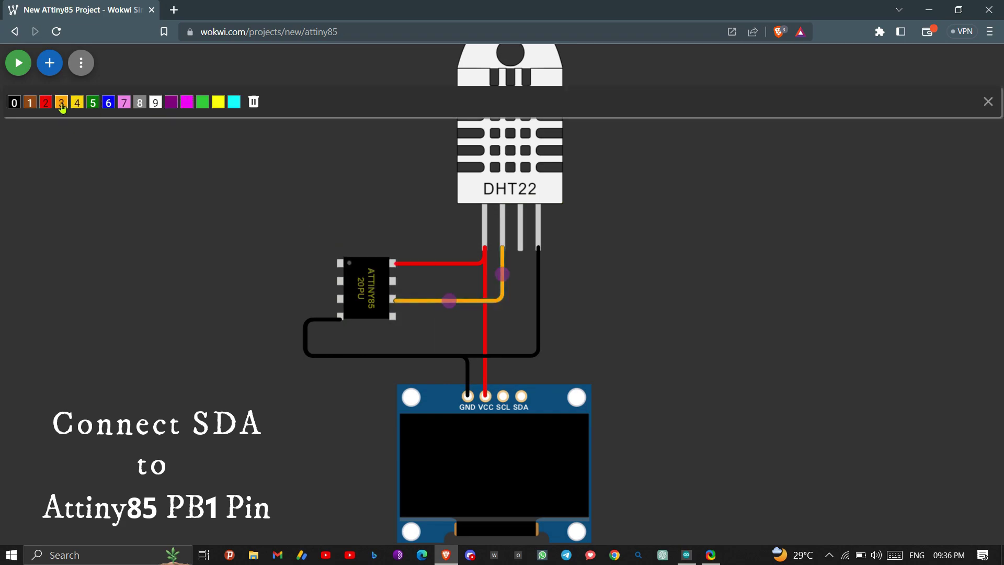
pyautogui.click(592, 301)
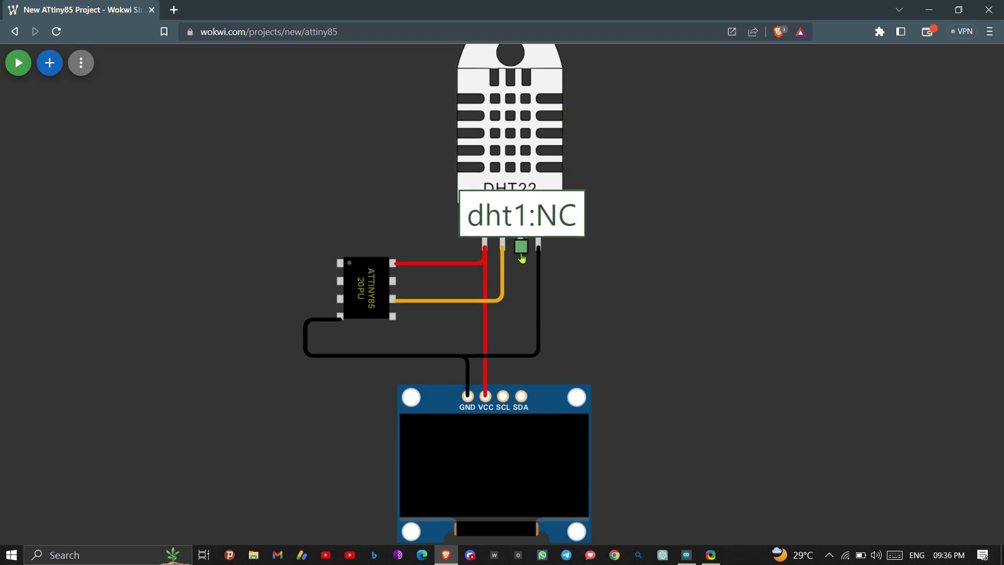
# - Connect the OLED display's SCL pin to the ATtiny85's PB0 pin and colour the wire yellow
pyautogui.click(503, 400)
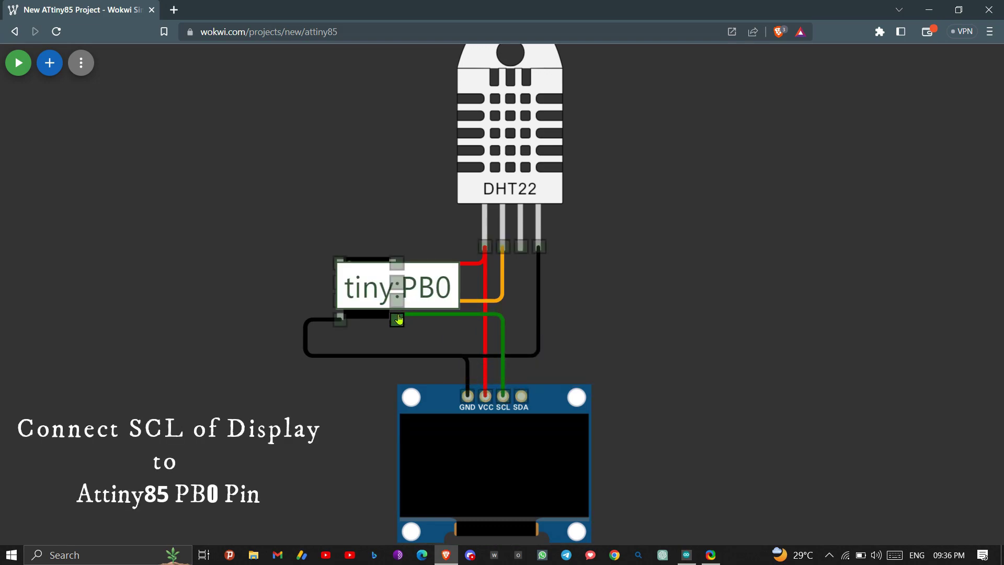
pyautogui.click(436, 323)
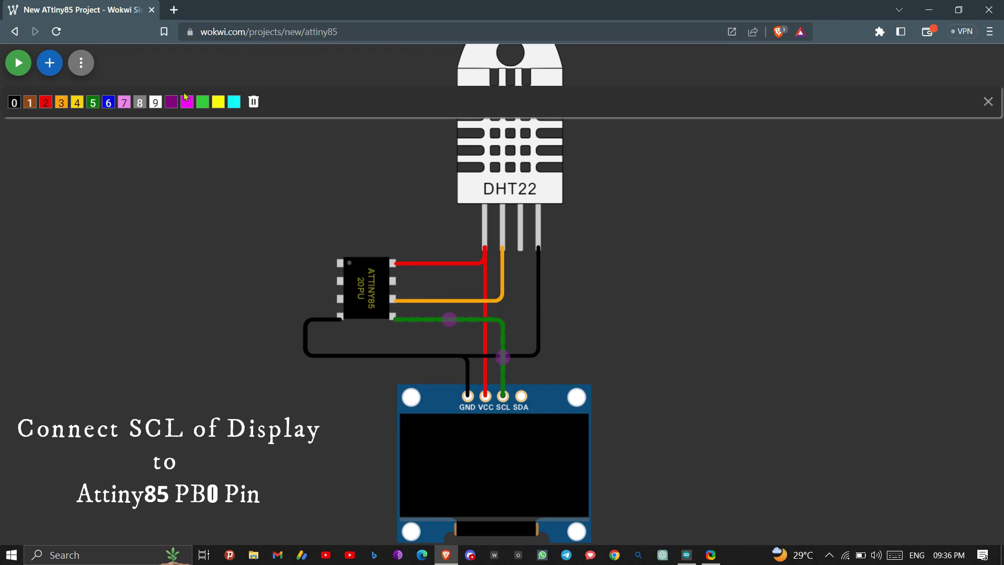
pyautogui.click(187, 104)
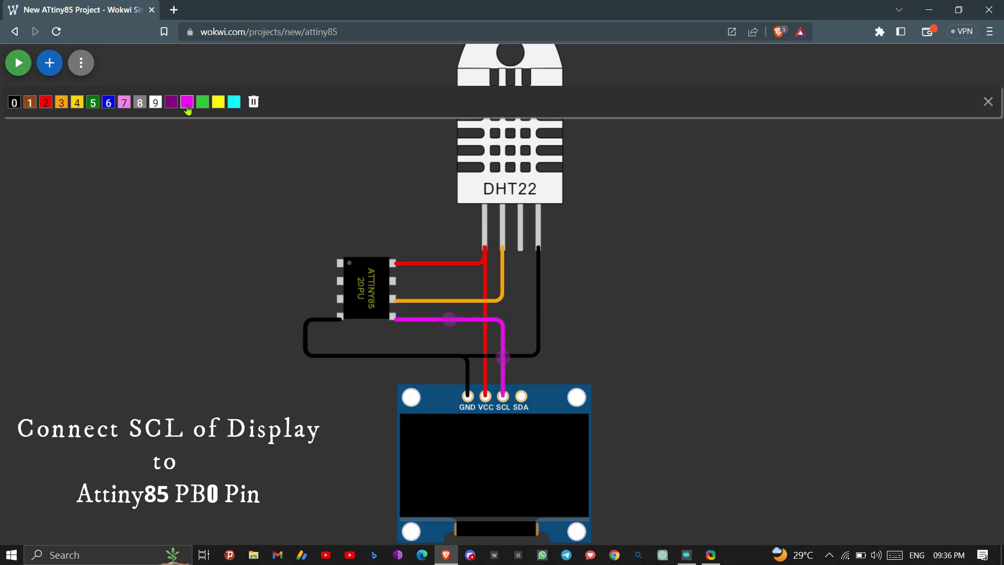
pyautogui.click(218, 104)
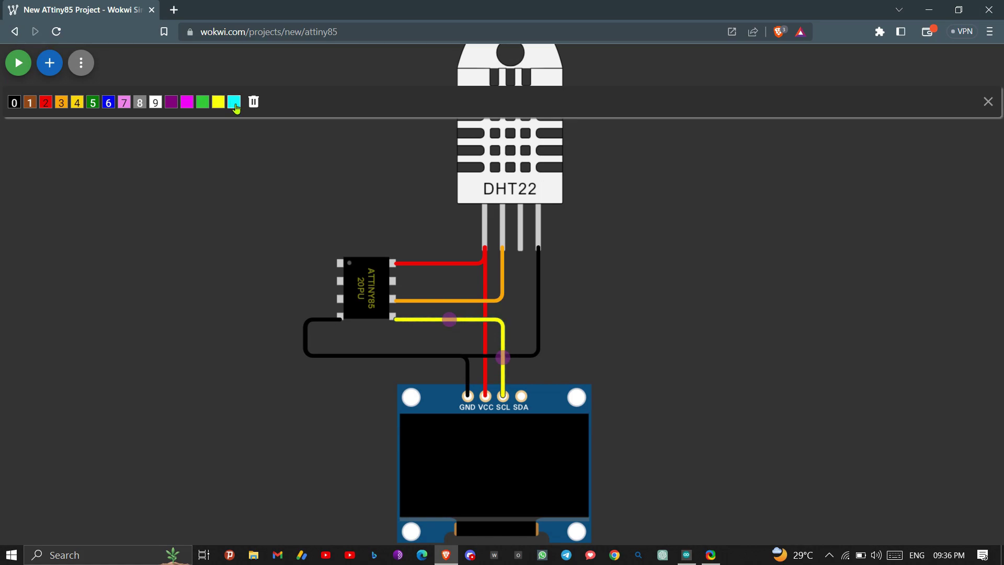
pyautogui.click(355, 174)
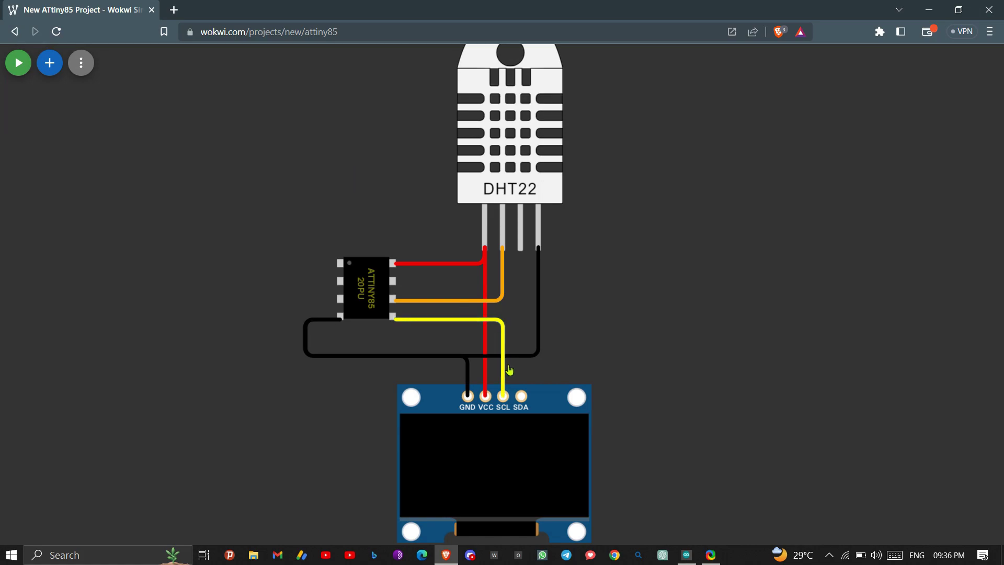
# - Connect the OLED display's SDA pin to the ATtiny85's PB2 pin
pyautogui.click(523, 396)
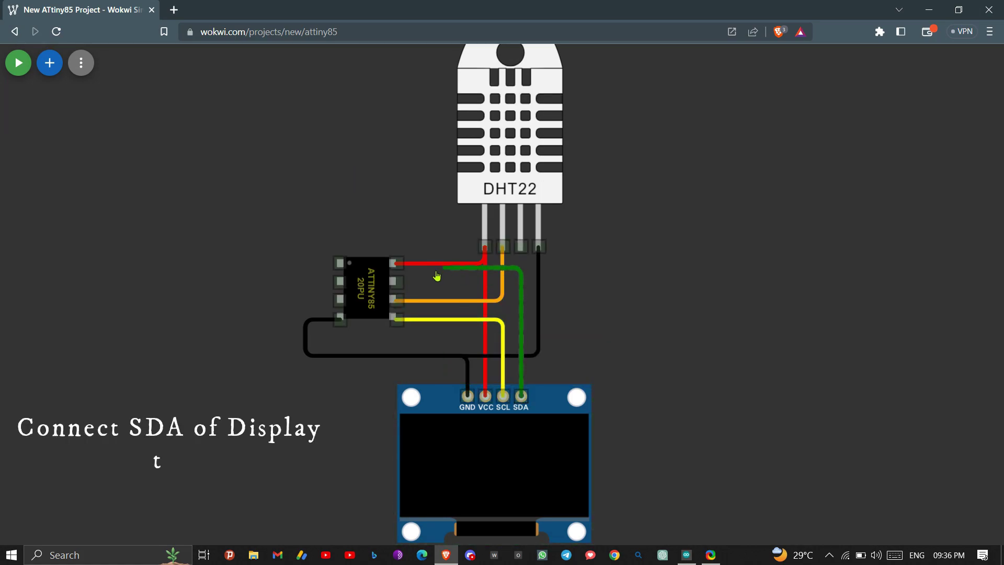
pyautogui.click(398, 284)
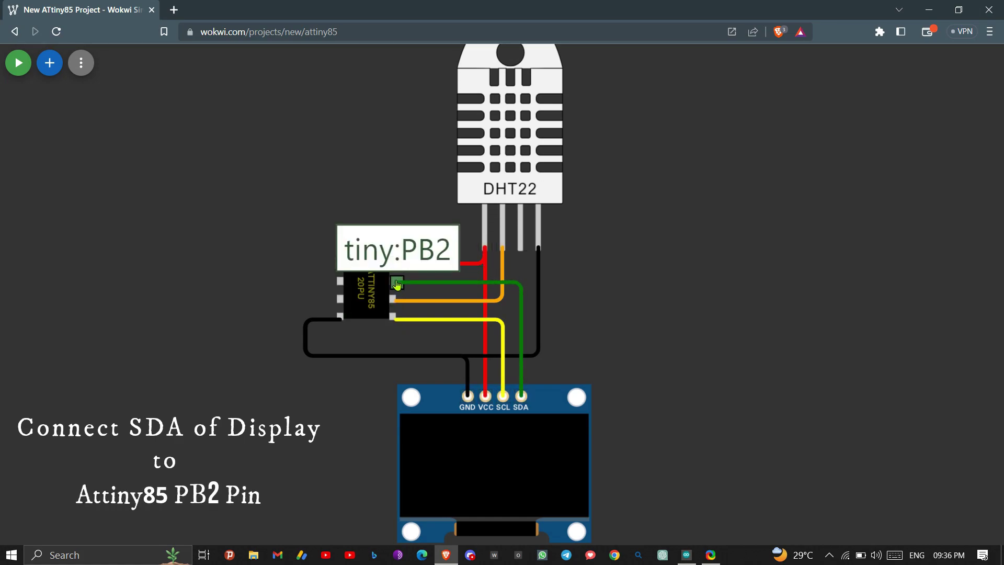
# - Colour the wire between the OLED display's SDA pin and the ATtiny85's PB2 pin brown
pyautogui.click(430, 289)
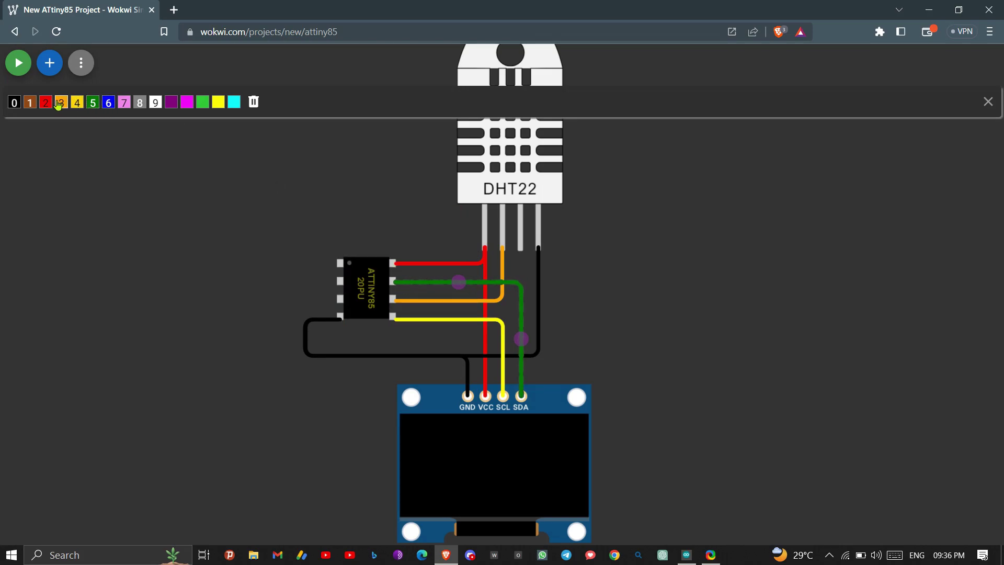
pyautogui.click(34, 103)
pyautogui.click(575, 267)
pyautogui.scroll(-5, 575, 268)
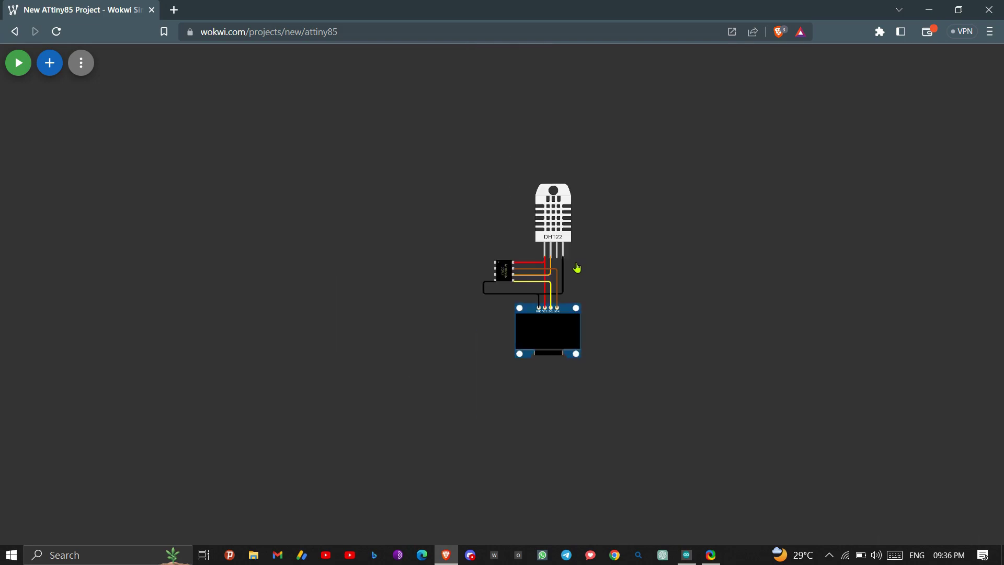
pyautogui.scroll(3, 577, 278)
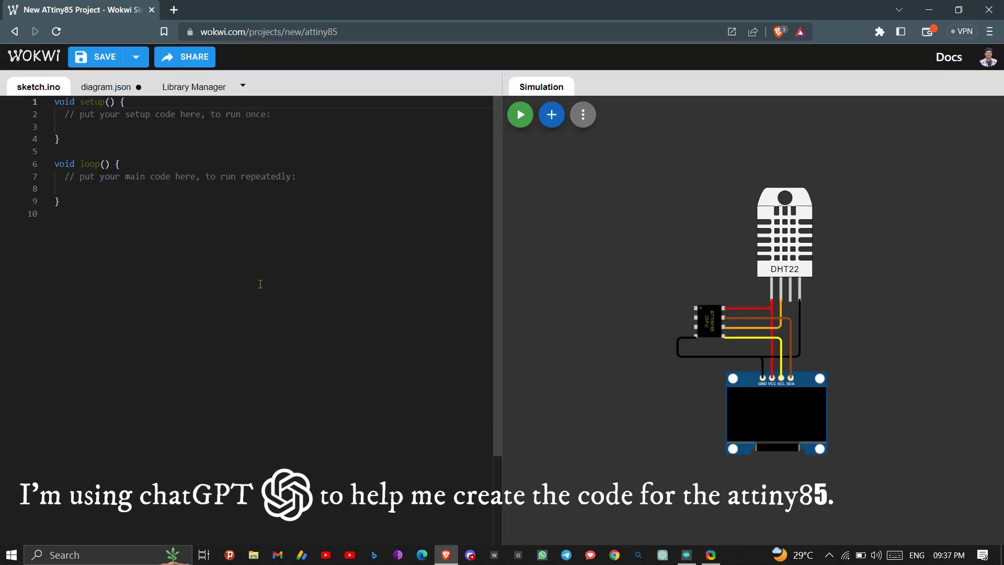
# - Delete all the default setup and loop code from sketch.ino, leaving the file empty
pyautogui.press('BackSpace')
pyautogui.press('BackSpace')
pyautogui.press('BackSpace')
pyautogui.press('BackSpace')
pyautogui.press('BackSpace')
pyautogui.press('BackSpace')
pyautogui.press('BackSpace')
pyautogui.press('BackSpace')
pyautogui.press('BackSpace')
pyautogui.press('BackSpace')
pyautogui.press('BackSpace')
pyautogui.press('BackSpace')
pyautogui.press('BackSpace')
pyautogui.press('BackSpace')
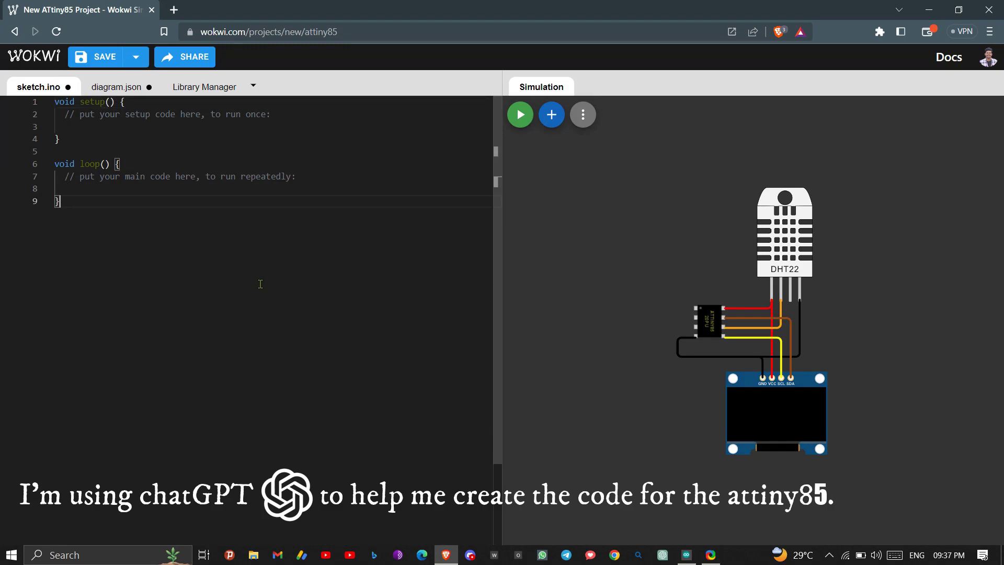
pyautogui.press('BackSpace')
pyautogui.press('BackSpace')
pyautogui.press('BackSpace')
pyautogui.press('BackSpace')
pyautogui.press('BackSpace')
pyautogui.press('BackSpace')
pyautogui.press('BackSpace')
pyautogui.press('BackSpace')
pyautogui.press('BackSpace')
pyautogui.press('BackSpace')
pyautogui.press('BackSpace')
pyautogui.press('BackSpace')
pyautogui.press('BackSpace')
pyautogui.press('BackSpace')
pyautogui.press('BackSpace')
pyautogui.press('BackSpace')
pyautogui.press('BackSpace')
pyautogui.press('BackSpace')
pyautogui.press('BackSpace')
pyautogui.press('BackSpace')
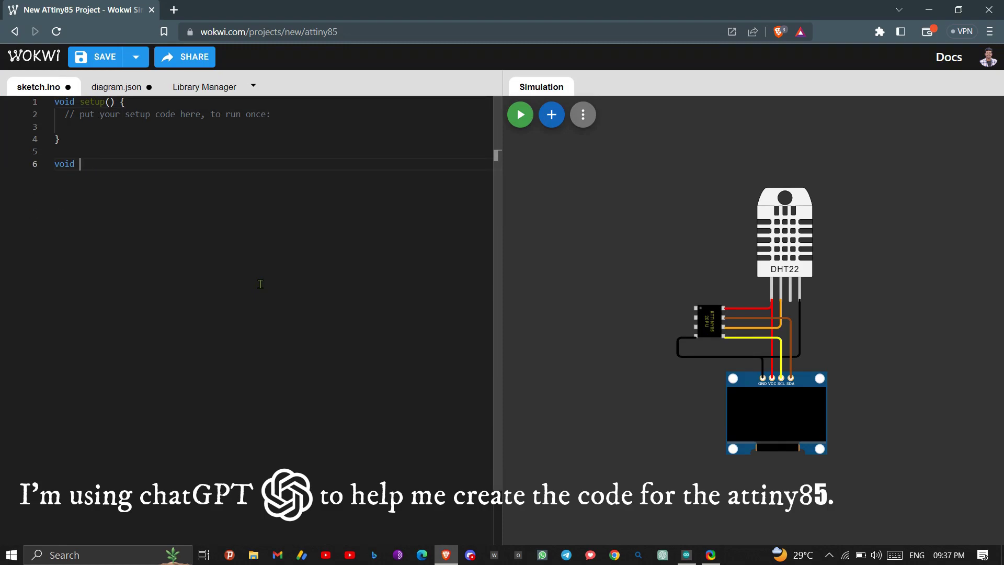
pyautogui.press('BackSpace')
pyautogui.press('BackSpace')
pyautogui.press('BackSpace')
pyautogui.press('BackSpace')
pyautogui.press('BackSpace')
pyautogui.press('BackSpace')
pyautogui.press('BackSpace')
pyautogui.press('BackSpace')
pyautogui.press('BackSpace')
pyautogui.press('BackSpace')
pyautogui.press('BackSpace')
pyautogui.press('BackSpace')
pyautogui.press('BackSpace')
pyautogui.press('BackSpace')
pyautogui.press('BackSpace')
pyautogui.press('BackSpace')
pyautogui.press('BackSpace')
pyautogui.press('BackSpace')
pyautogui.press('BackSpace')
pyautogui.press('BackSpace')
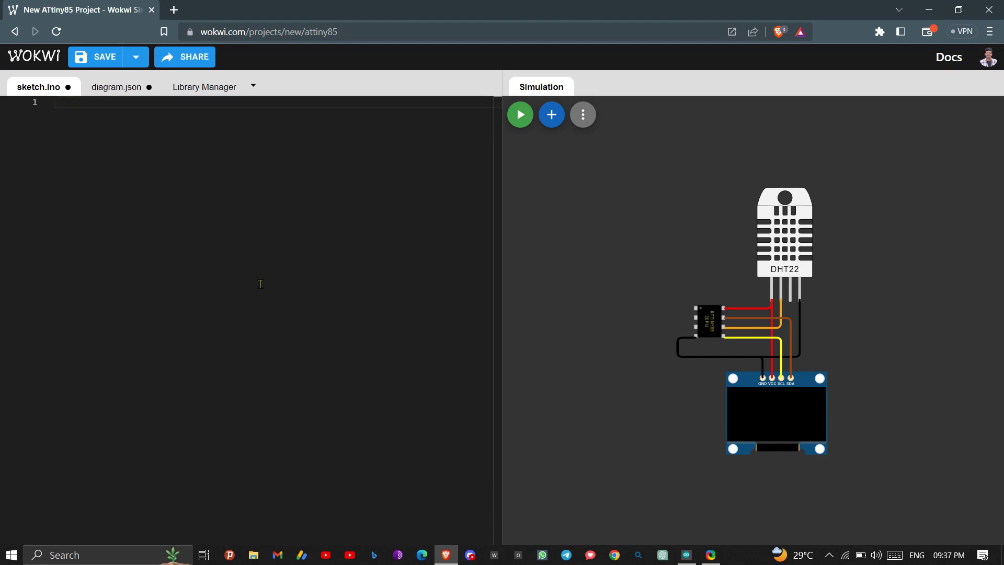
# - Search the web for "chatgpt" in a new browser tab and open ChatGPT through OpenAI's login
pyautogui.click(180, 10)
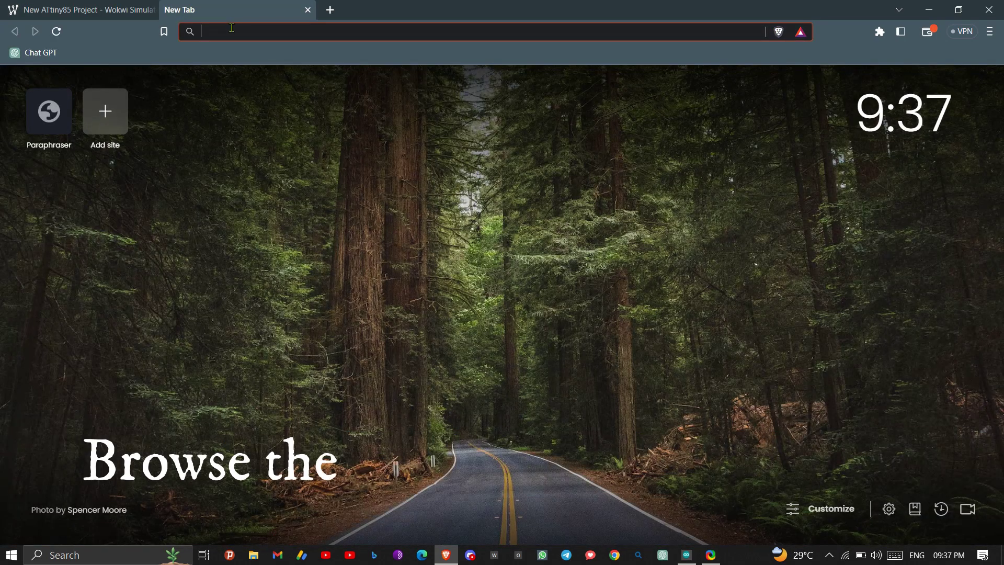
pyautogui.write('chatgpt')
pyautogui.press('Return')
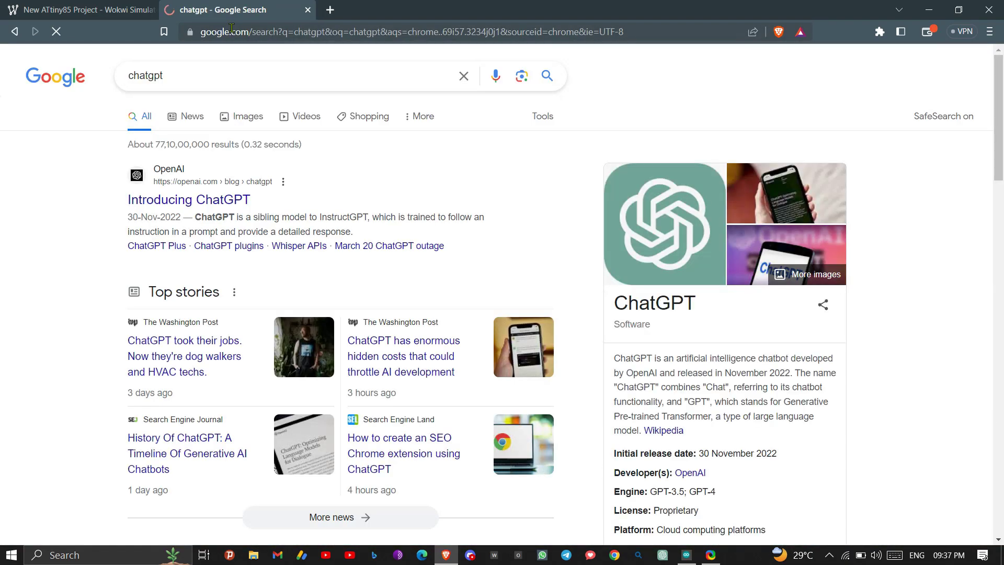
pyautogui.click(166, 204)
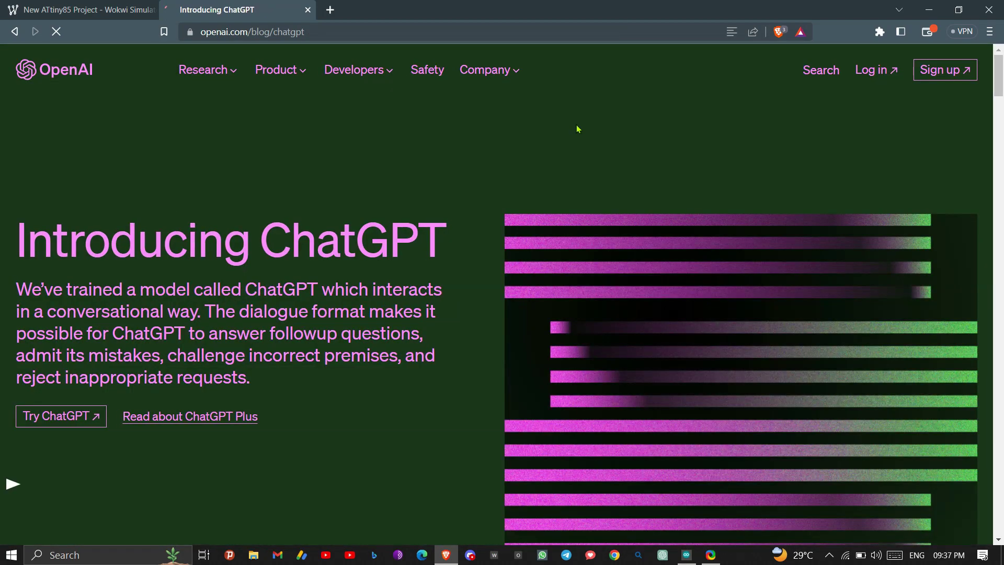
pyautogui.click(882, 79)
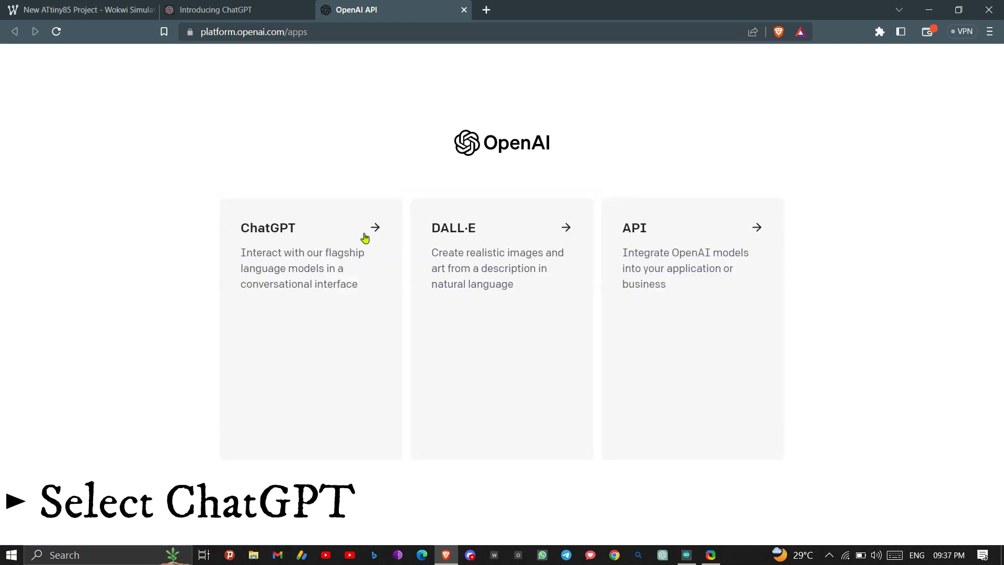
pyautogui.click(313, 247)
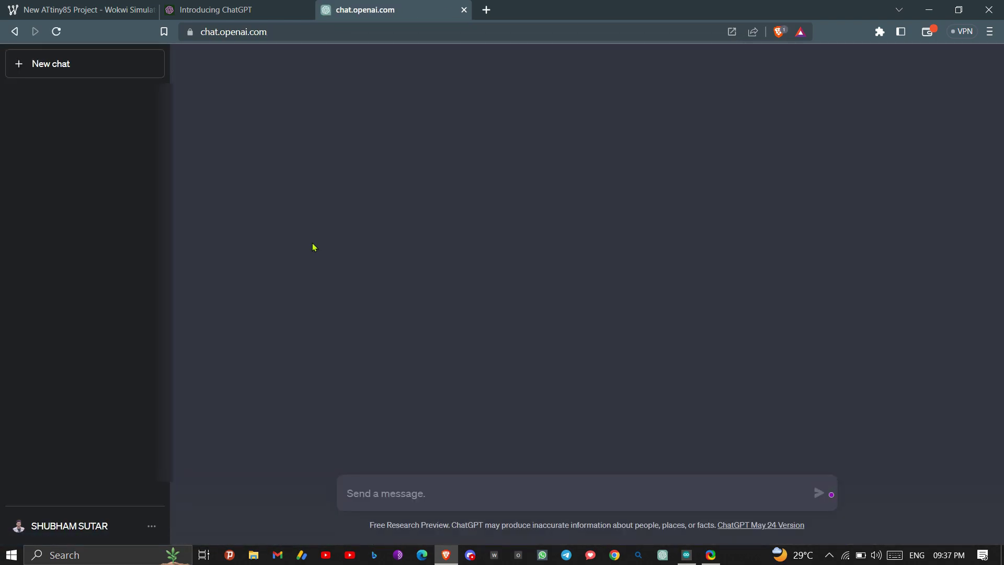
# - Ask ChatGPT for ATtiny85 code with the data pin on pin 7 and a 1306 OLED display on SCL 7 and SDA 5
pyautogui.write('Wri')
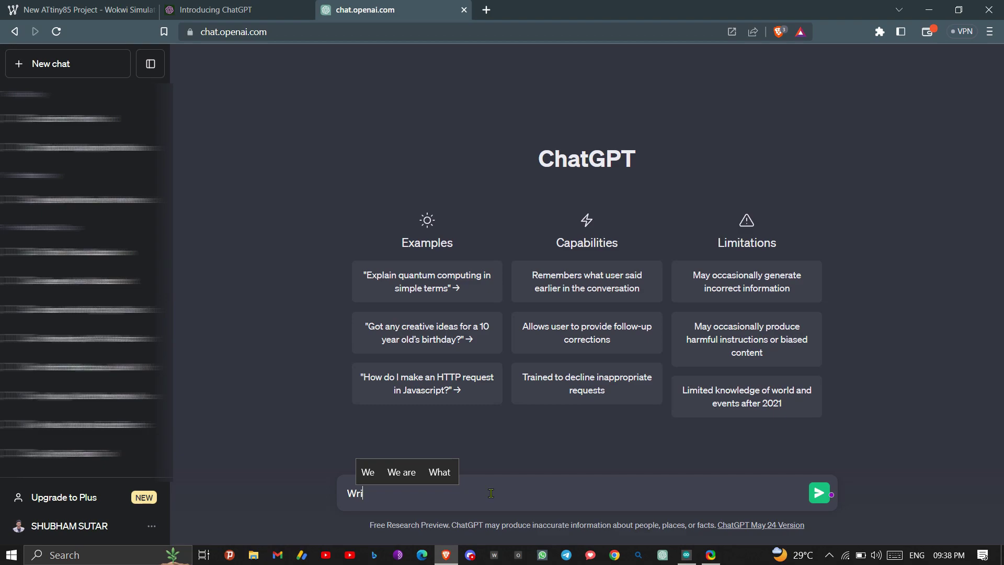
pyautogui.write('te a code for Attitiny 85')
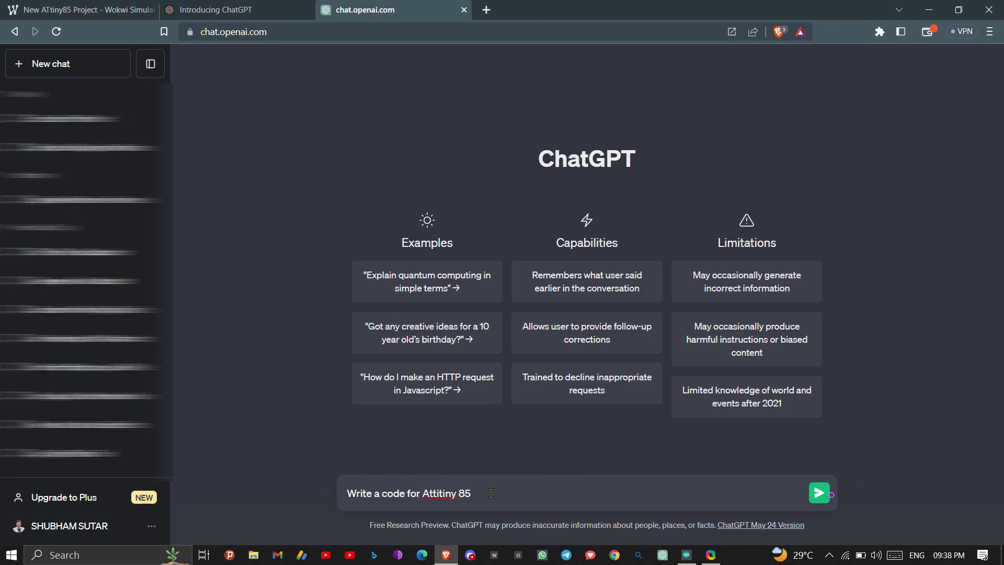
pyautogui.write(', Data pin i')
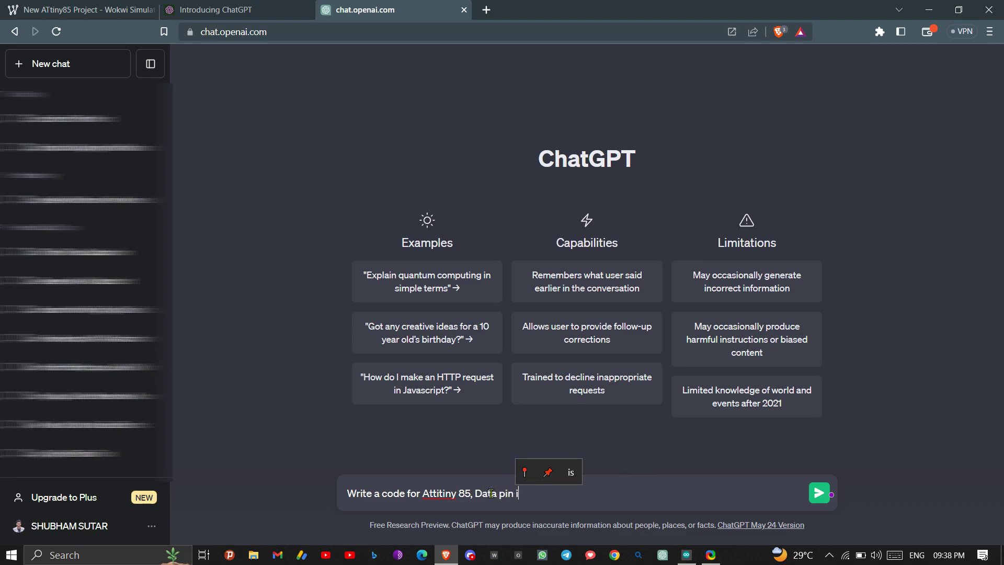
pyautogui.write('s connected to Atti')
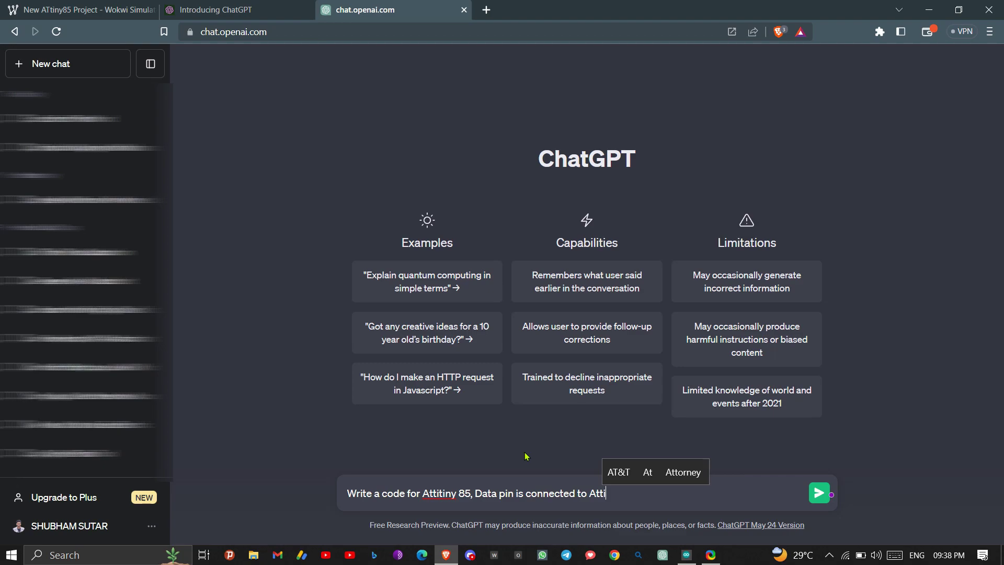
pyautogui.write('ny pin 7')
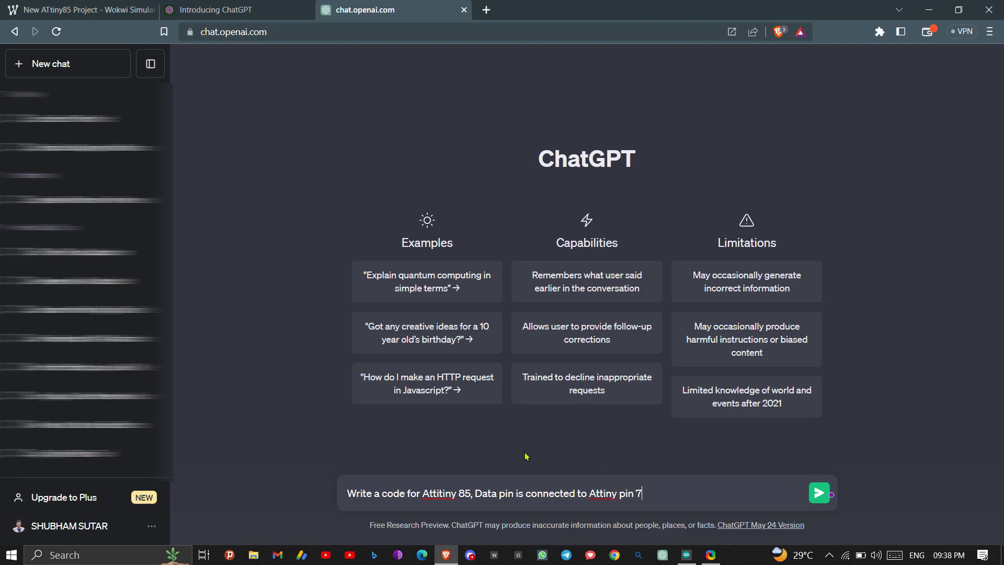
pyautogui.write(' and the oled')
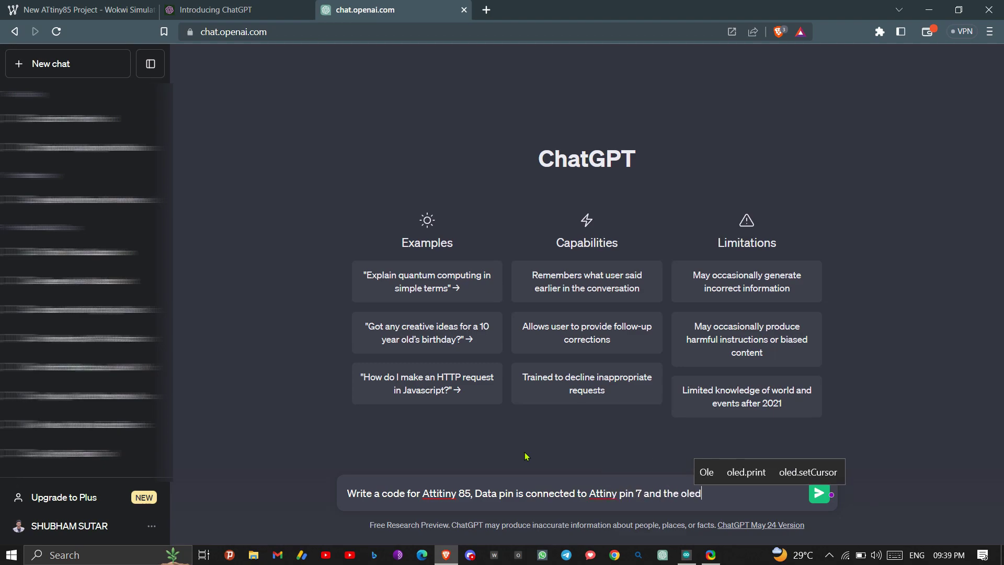
pyautogui.write(' display which ')
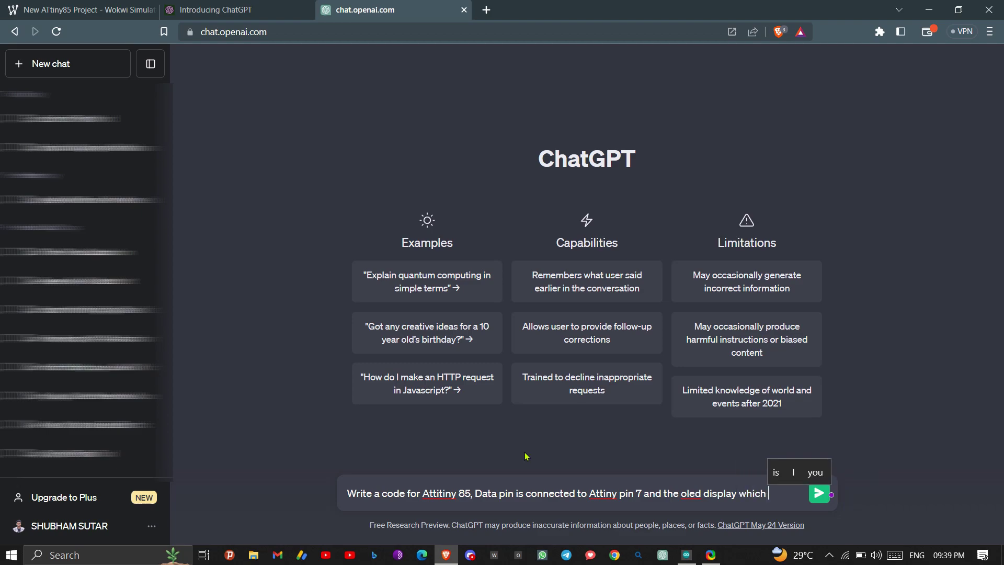
pyautogui.write('is 1306')
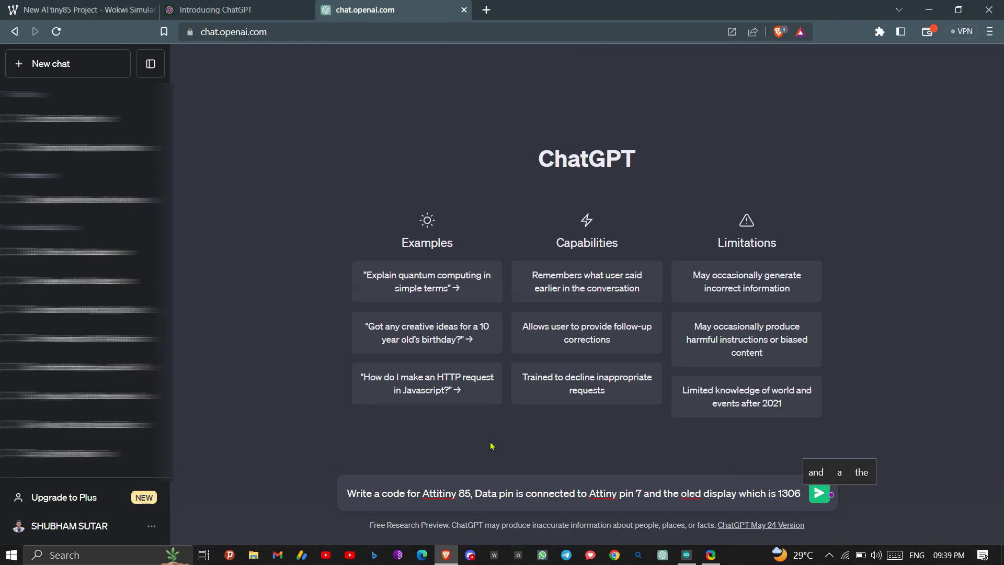
pyautogui.write(' connected to SCL -')
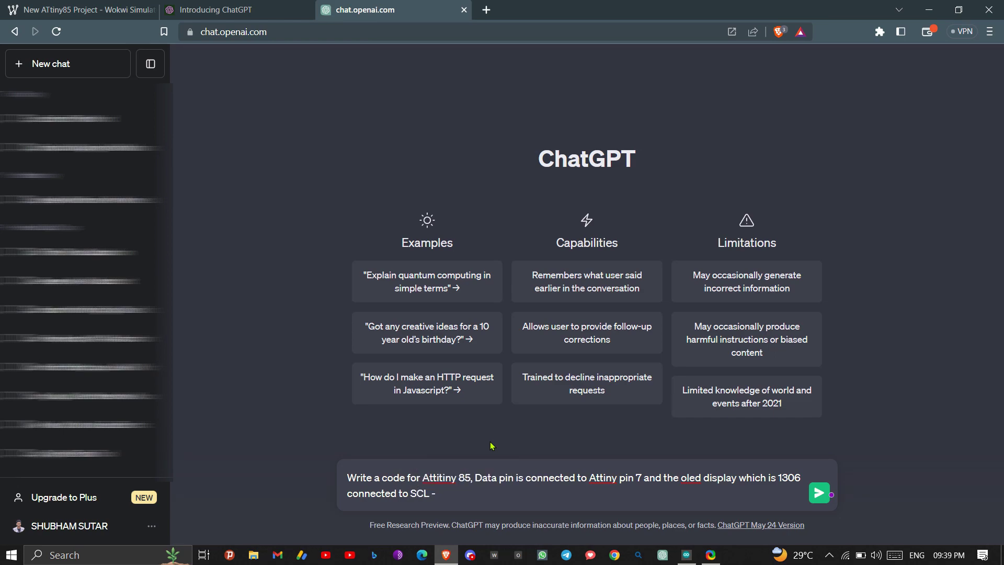
pyautogui.write(' 7 and SDA- 5')
pyautogui.press('Return')
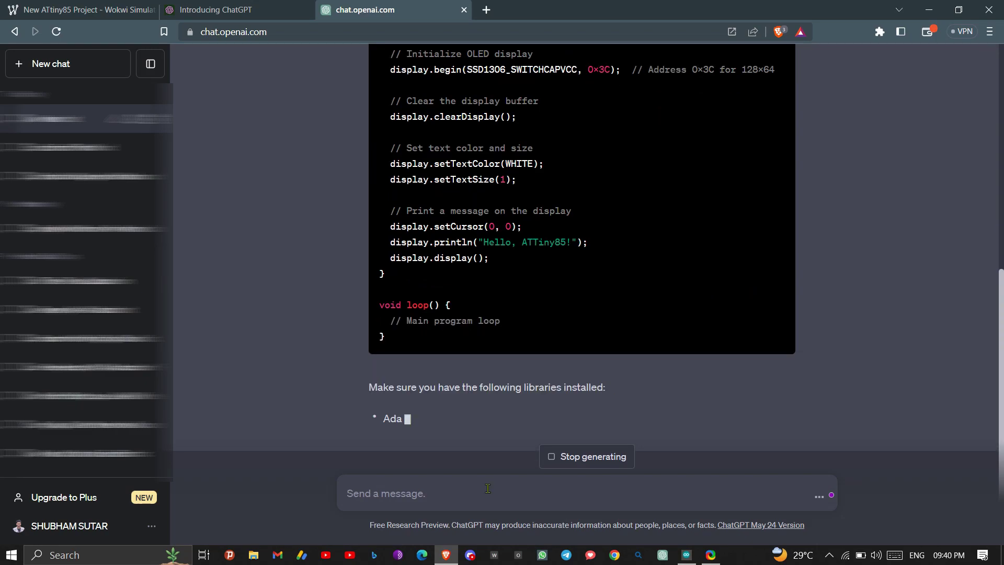
# - Send ChatGPT the follow-up request "Add the animation of heart on that to show temperature and hunidity"
pyautogui.write('Ad')
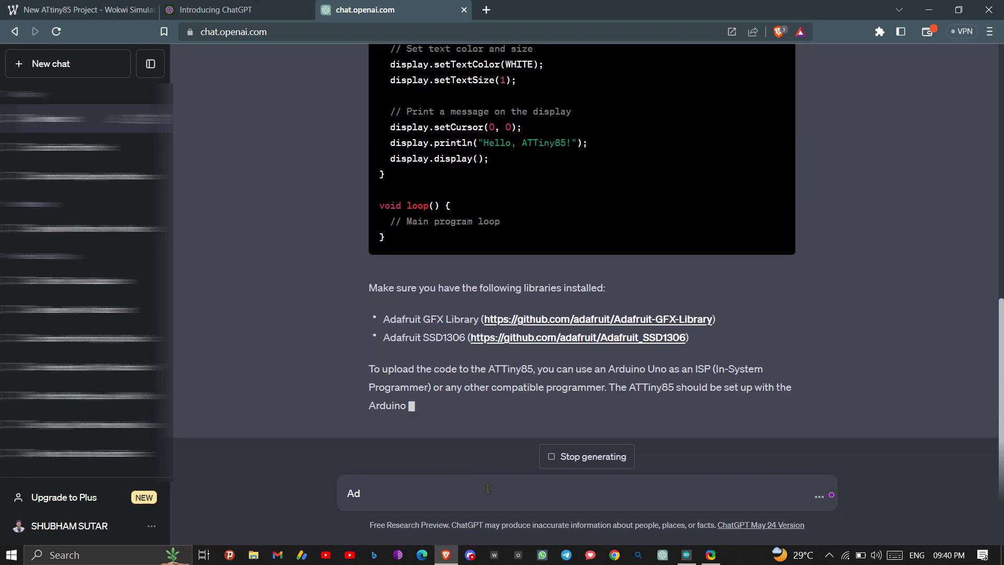
pyautogui.write('d the ani')
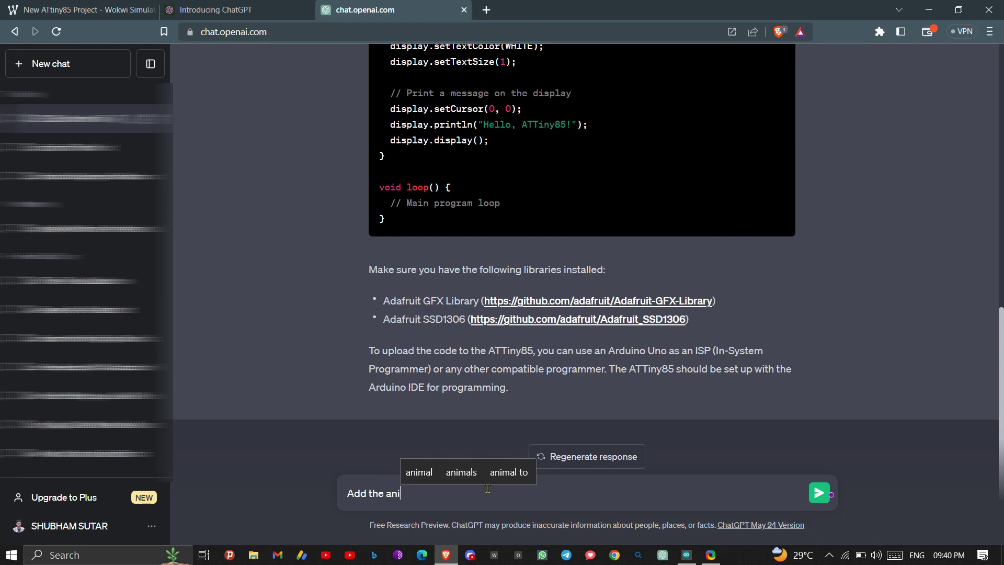
pyautogui.write('mation of heart o')
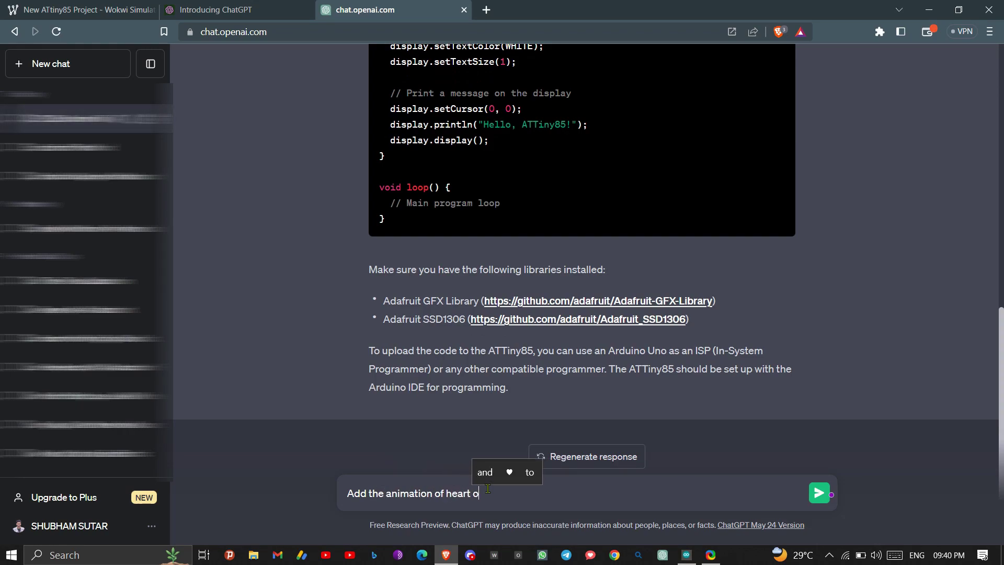
pyautogui.write('n that to show temp')
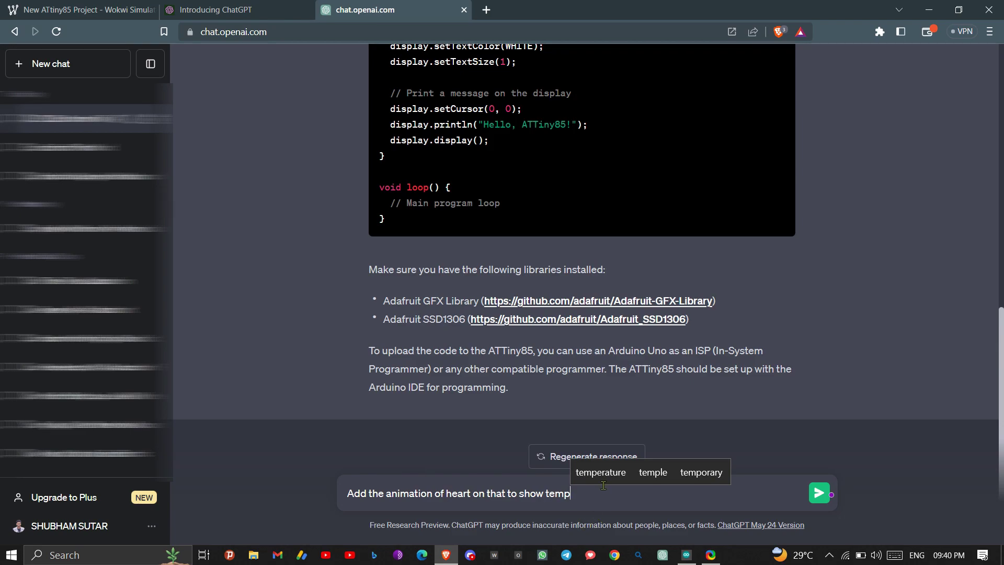
pyautogui.click(603, 478)
pyautogui.write('and hunidi')
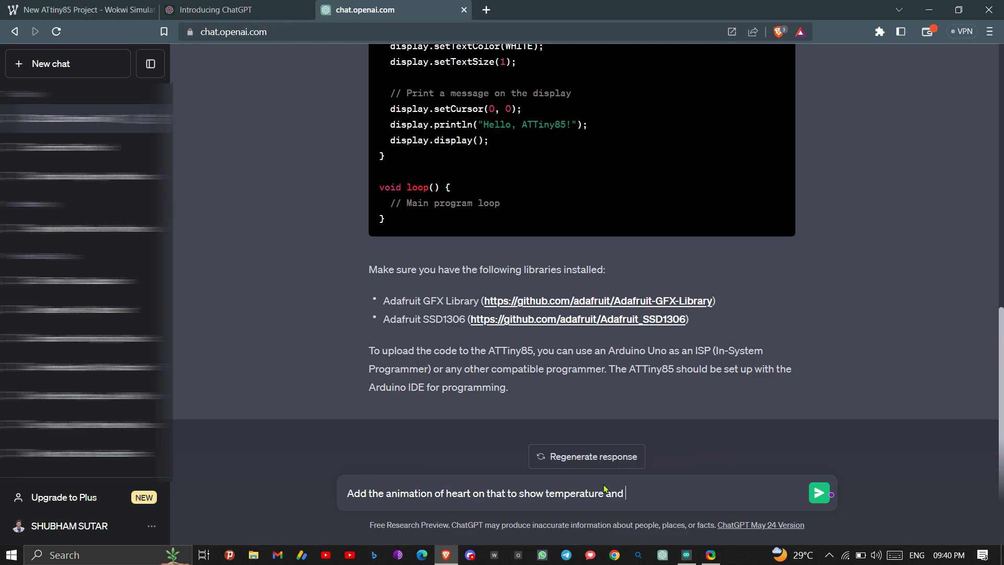
pyautogui.write('ty')
pyautogui.press('Return')
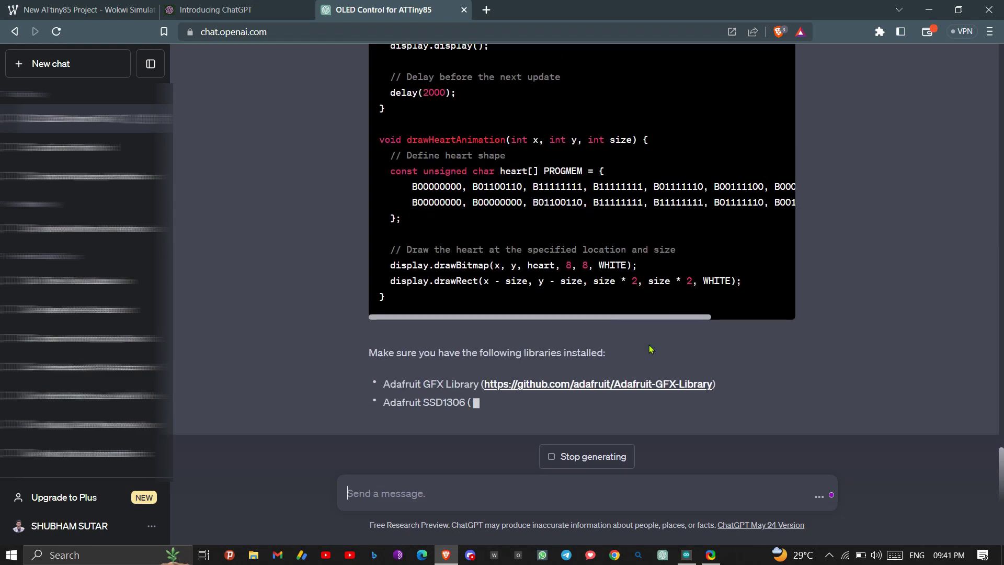
# - Switch to the Arduino IDE and replace the entire default sketch with the copied code
pyautogui.scroll(10, 650, 349)
pyautogui.scroll(10, 650, 349)
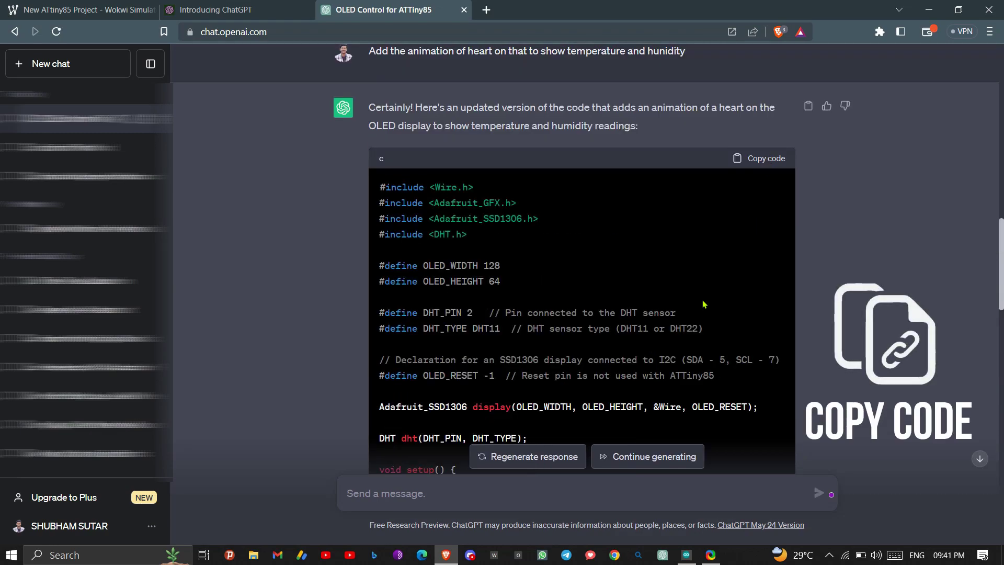
pyautogui.click(686, 555)
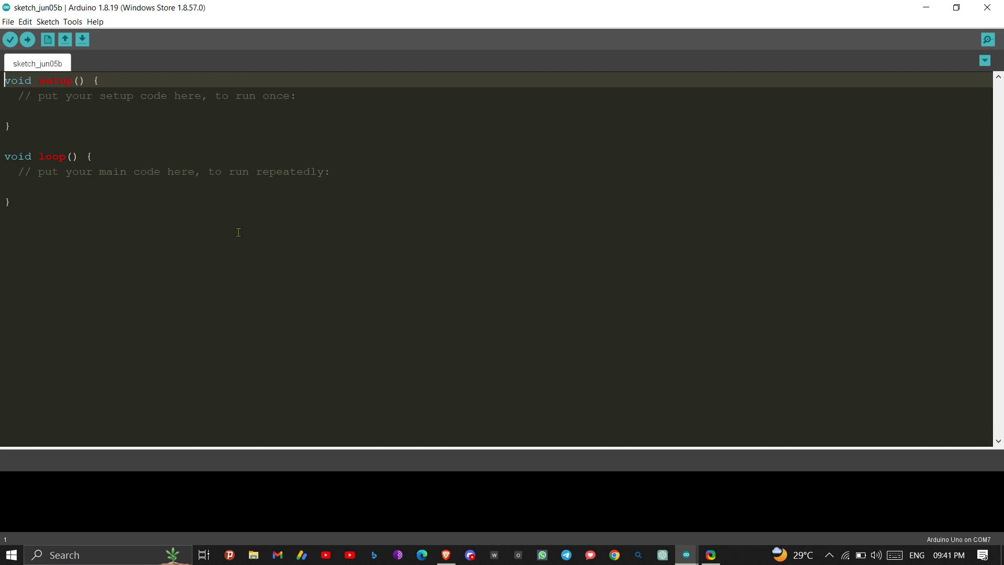
pyautogui.hotkey('ctrl', 'a')
pyautogui.press('BackSpace')
pyautogui.hotkey('ctrl', 'v')
# - Review the pasted sketch in the Arduino IDE and copy its entire code
pyautogui.scroll(4, 238, 231)
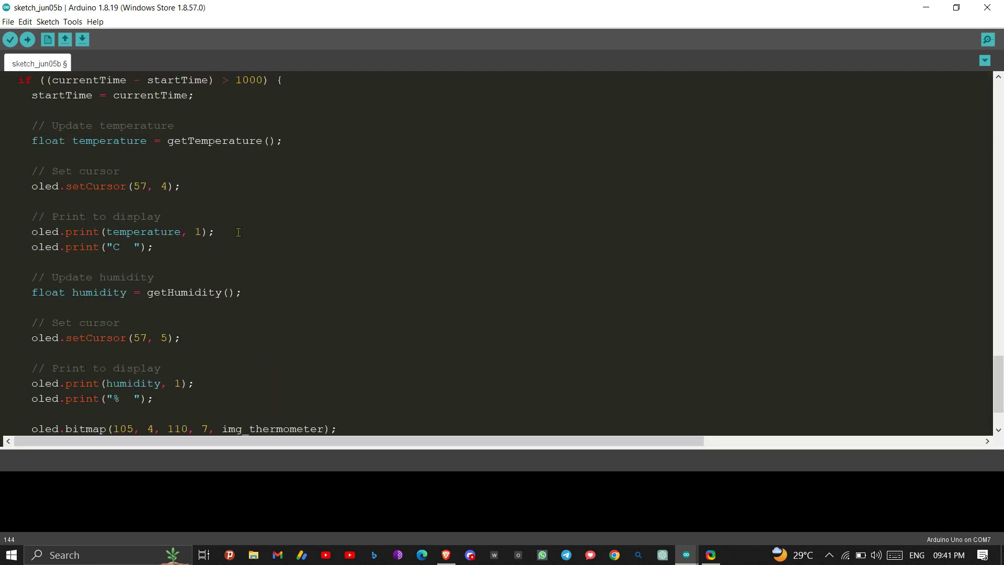
pyautogui.scroll(-4, 238, 232)
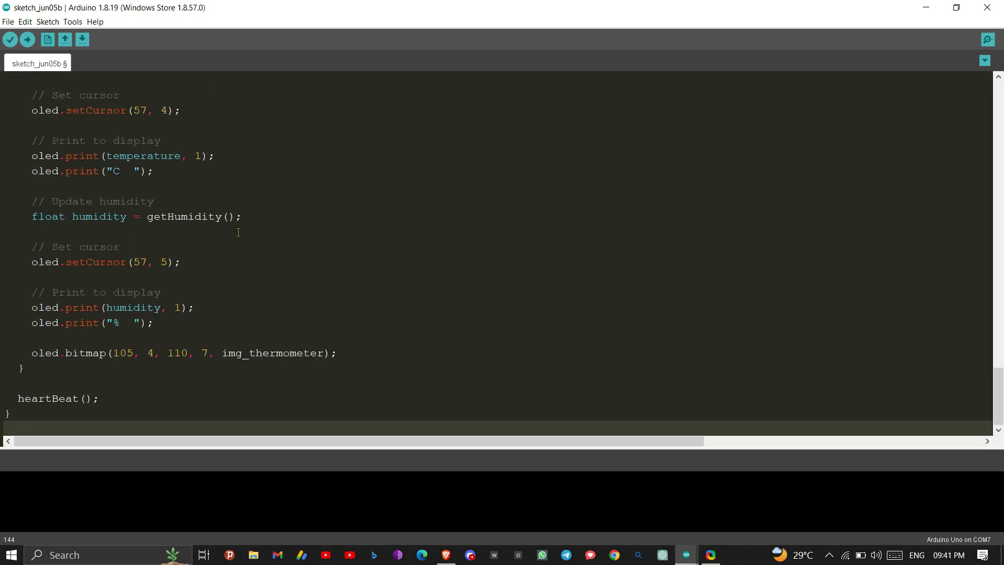
pyautogui.scroll(2, 238, 232)
pyautogui.scroll(18, 238, 232)
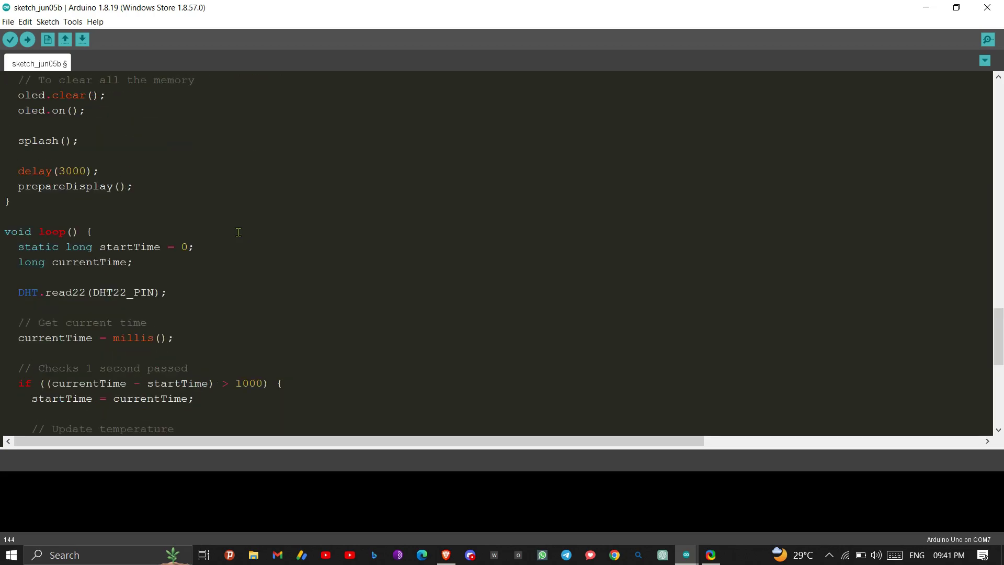
pyautogui.scroll(8, 238, 232)
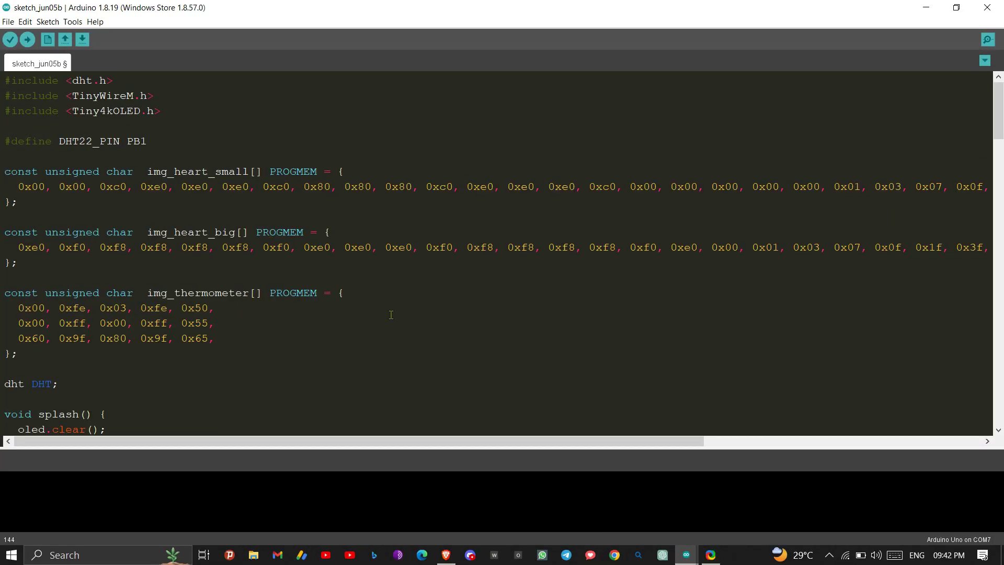
pyautogui.click(391, 315)
pyautogui.hotkey('ctrl', 'a')
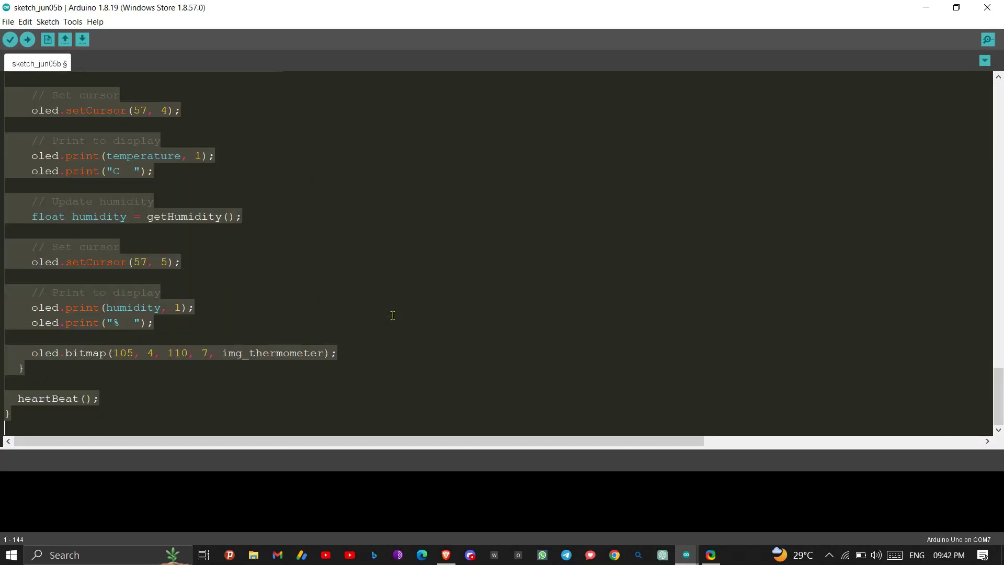
pyautogui.rightClick(198, 216)
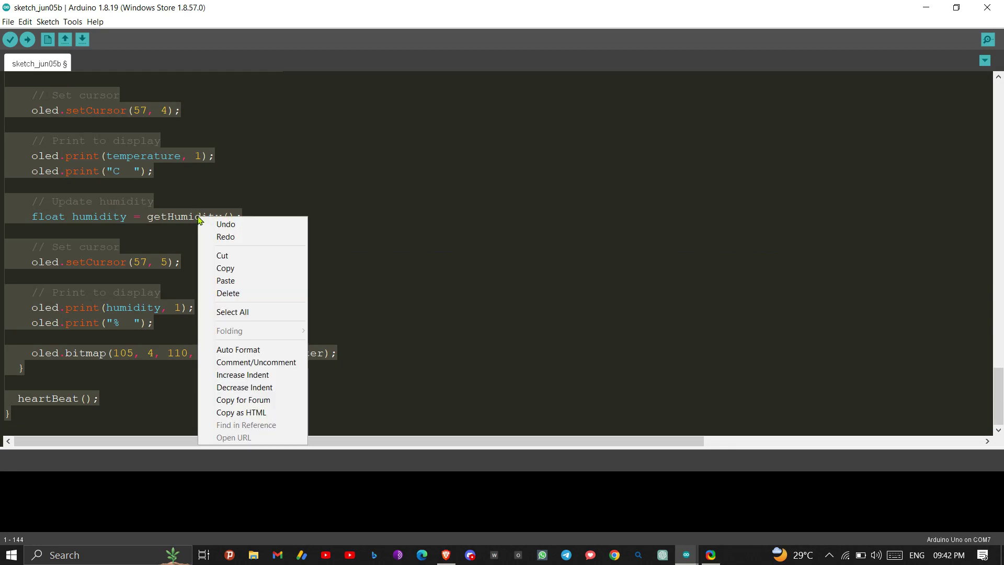
pyautogui.click(235, 269)
# - Switch back to the Wokwi ATtiny85 project in the browser and paste the copied code into sketch.ino
pyautogui.hotkey('alt', 'Tab')
pyautogui.hotkey('alt', 'Tab')
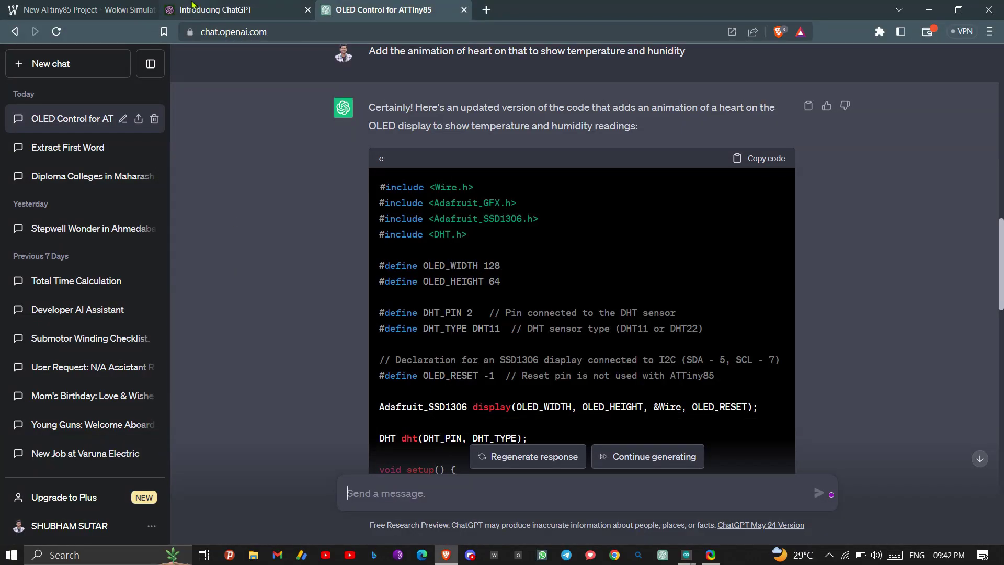
pyautogui.click(102, 7)
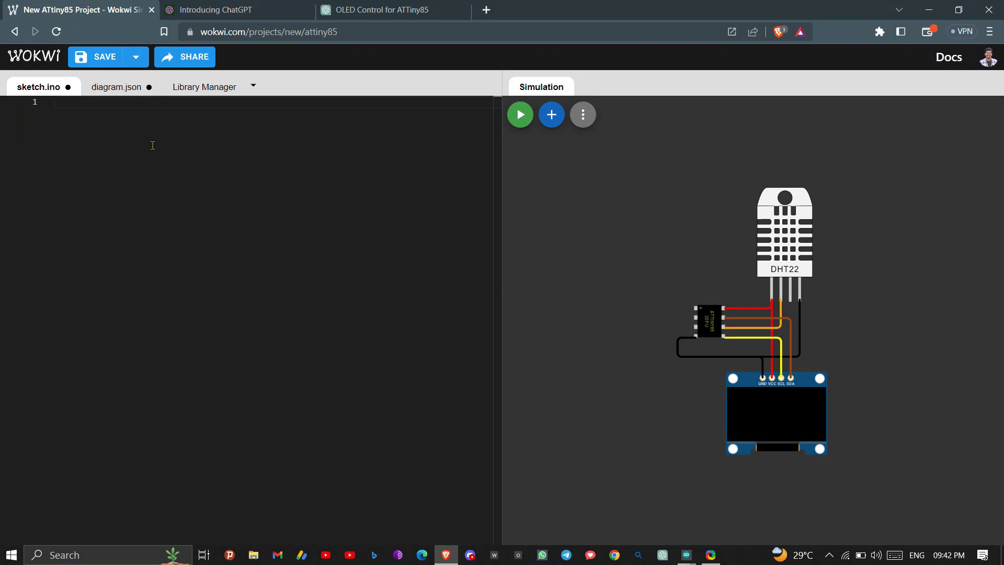
pyautogui.hotkey('ctrl', 'v')
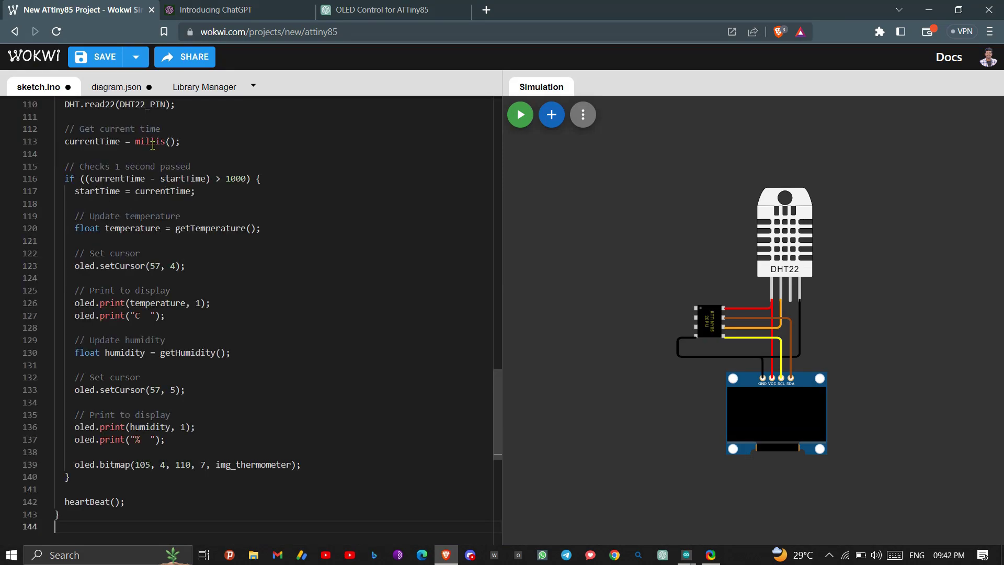
# - Start the simulation to test-build the pasted sketch, and dismiss the build report
pyautogui.scroll(15, 243, 229)
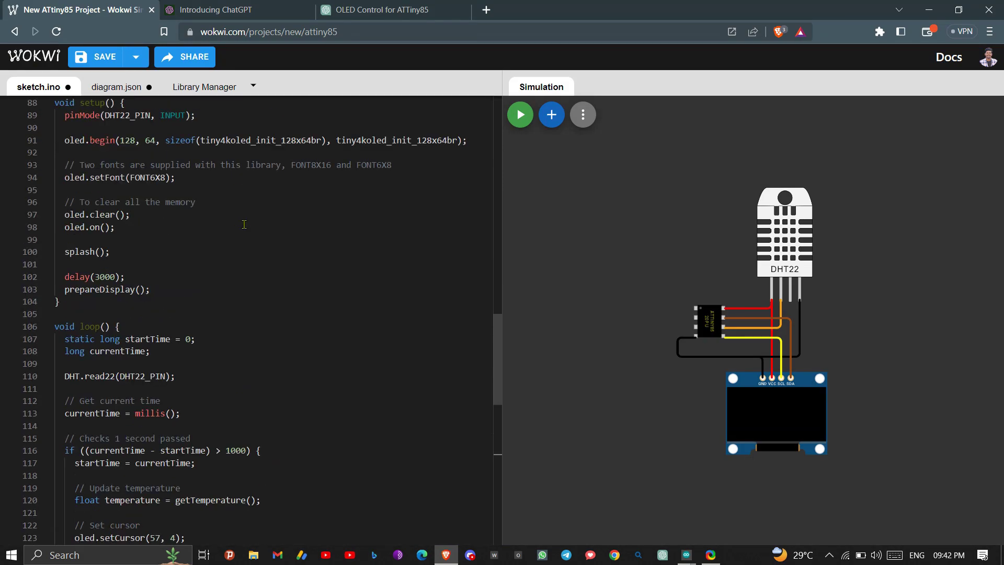
pyautogui.scroll(15, 244, 229)
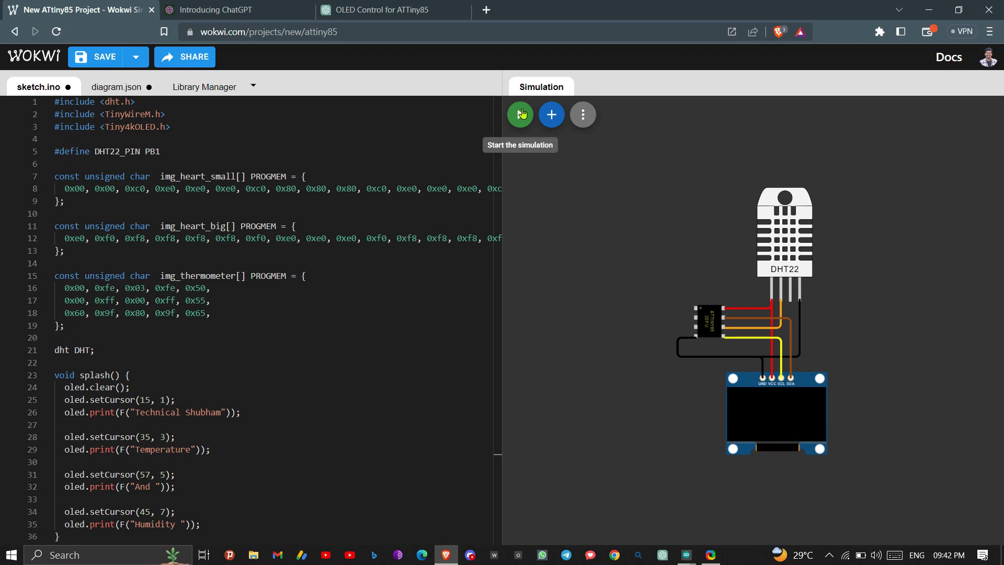
pyautogui.click(521, 114)
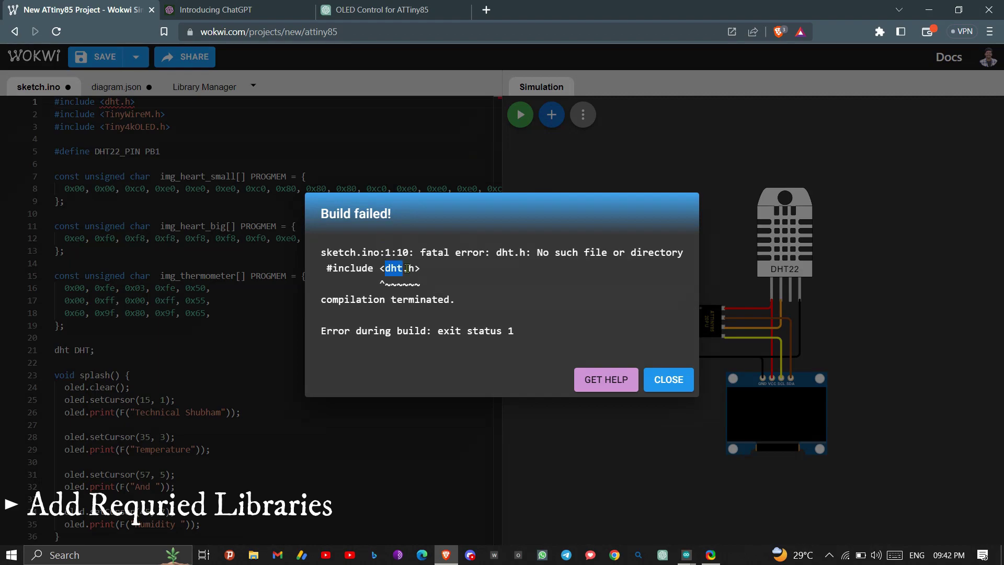
pyautogui.click(669, 380)
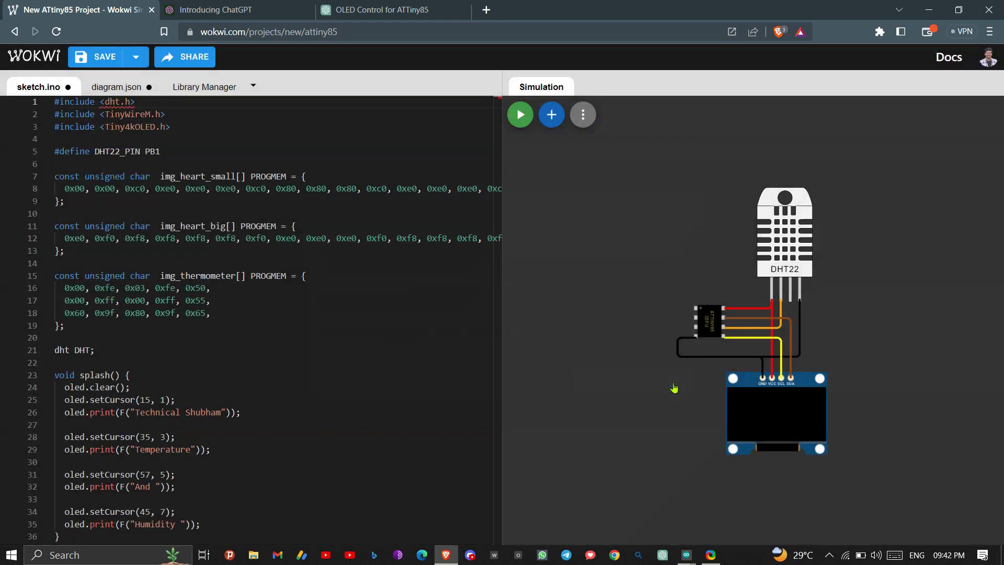
# - Find the DHTlib library by searching for "dhtlib" and add it to the project
pyautogui.click(209, 85)
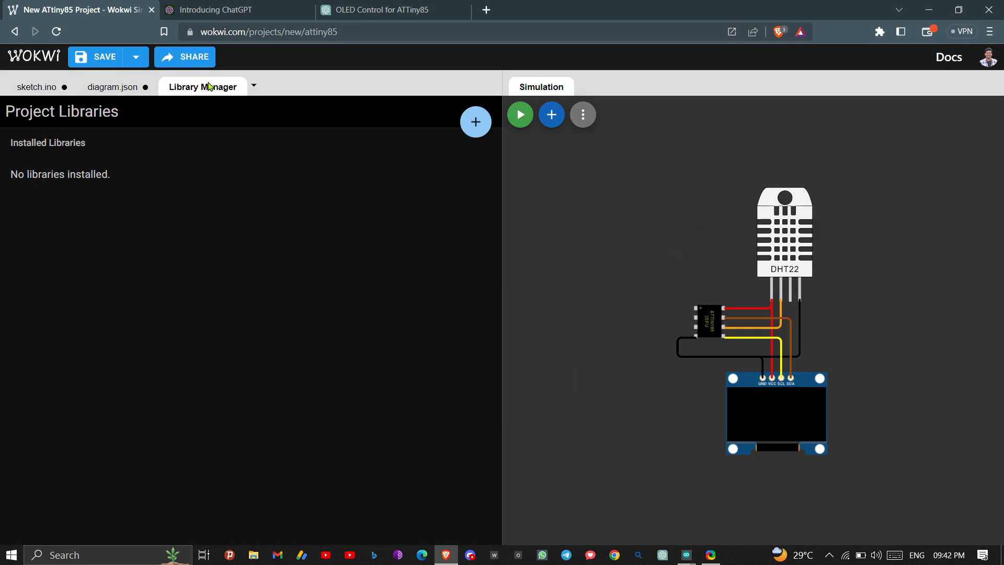
pyautogui.click(474, 122)
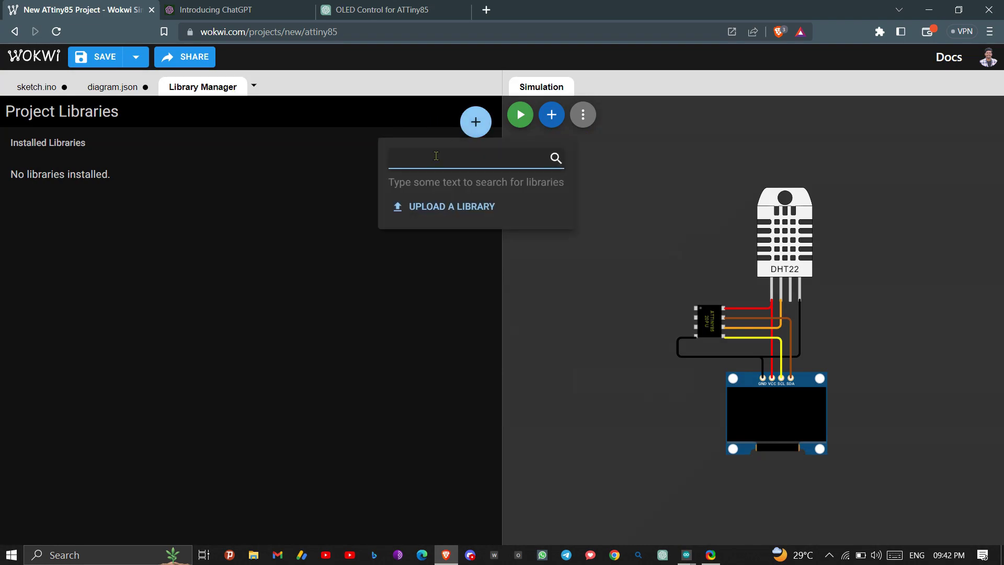
pyautogui.write('dht')
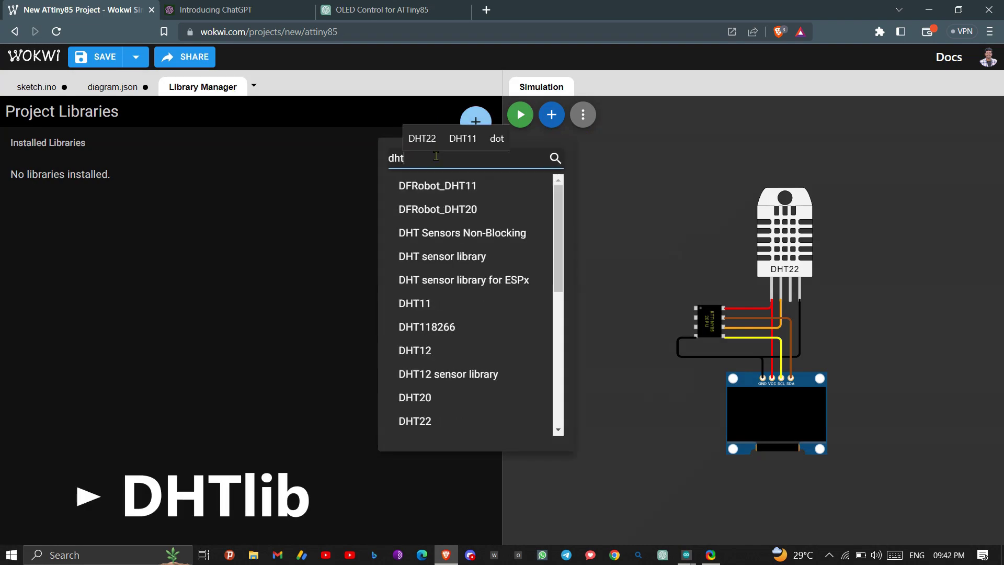
pyautogui.write('lib')
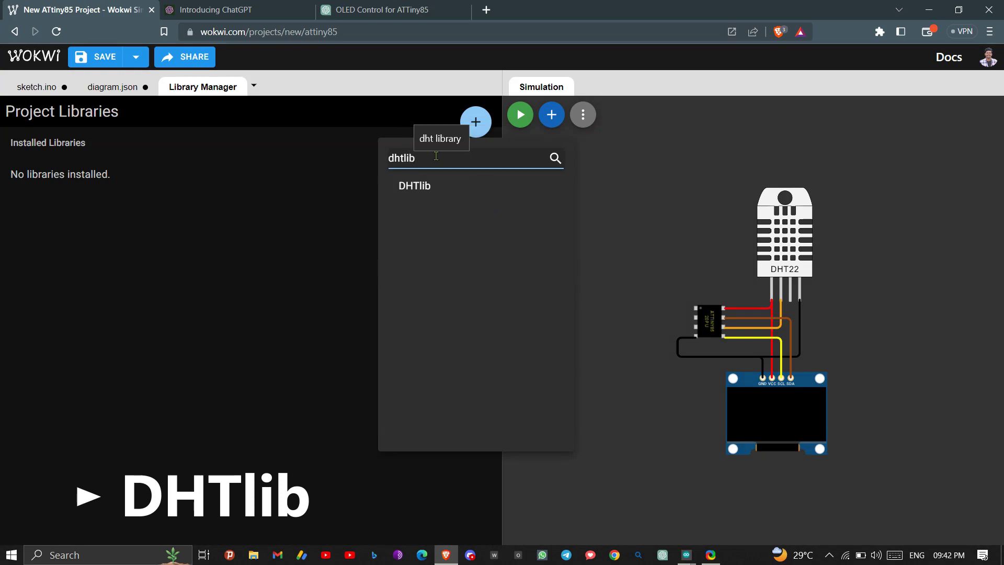
pyautogui.press('Down')
pyautogui.press('Return')
# - Add the TinyWireM and Tiny4kOLED libraries to the project
pyautogui.click(475, 122)
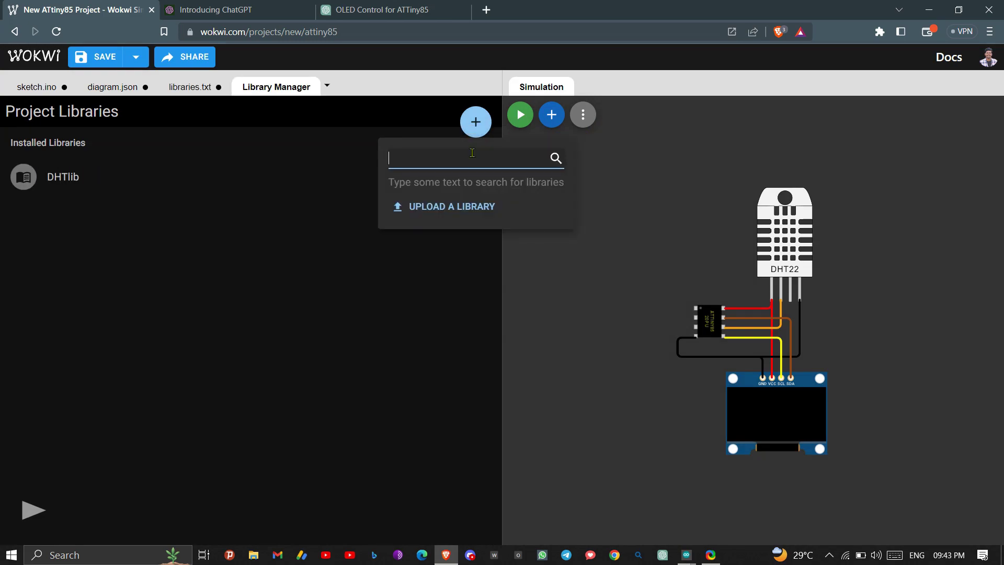
pyautogui.write('tinywire')
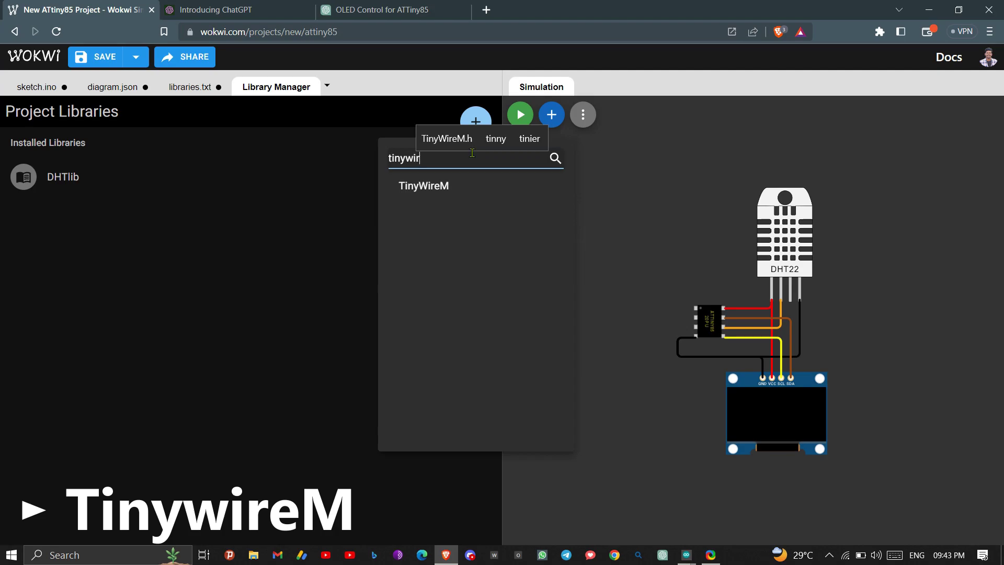
pyautogui.click(470, 186)
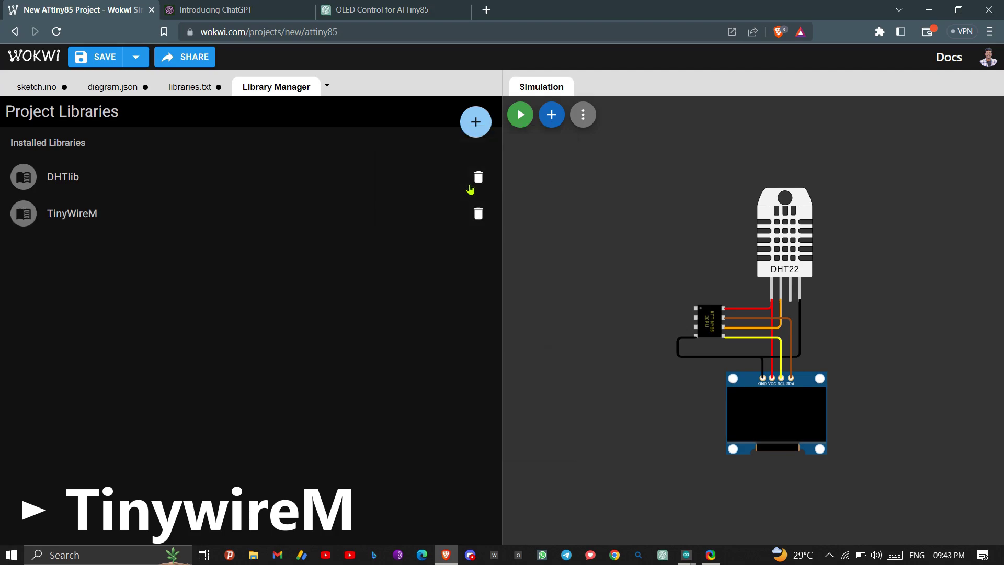
pyautogui.click(473, 122)
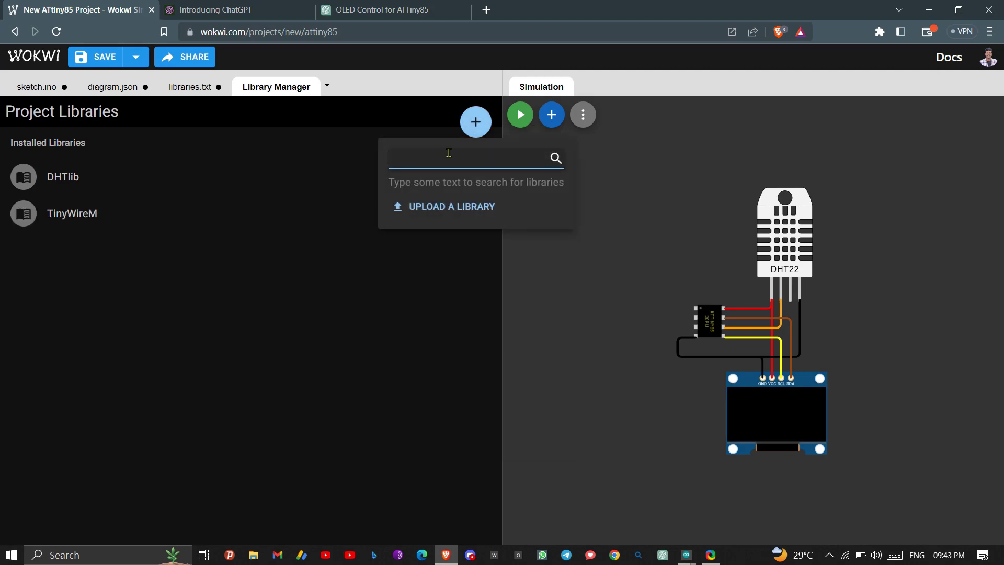
pyautogui.write('tiny4k')
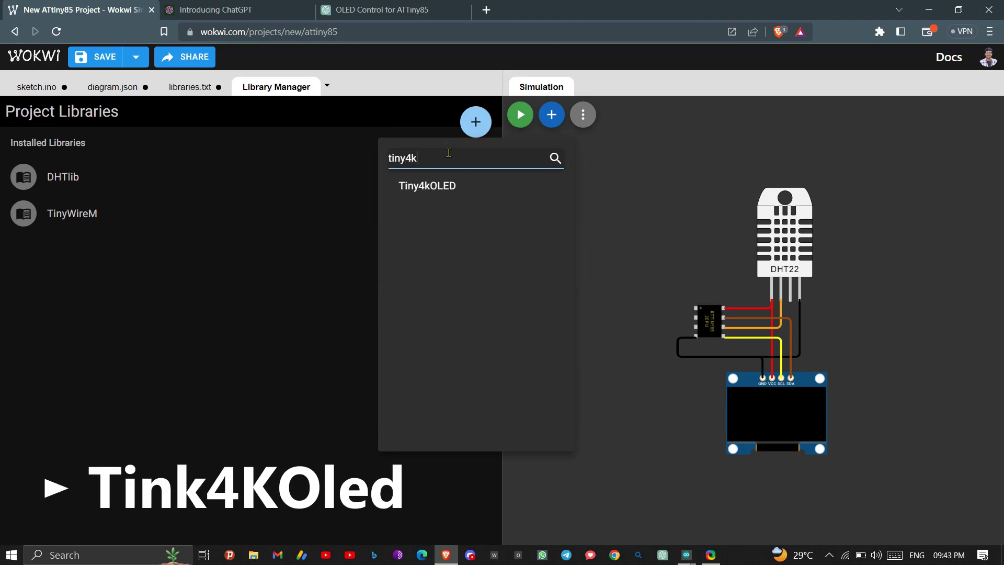
pyautogui.click(454, 189)
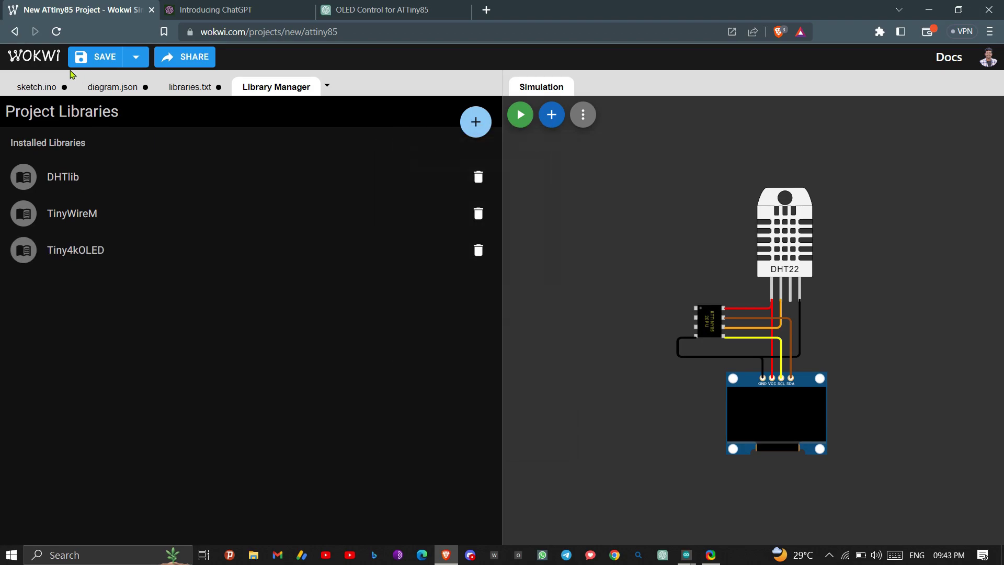
# - Return to sketch.ino, run the simulation to check the OLED output against the code, and stop it
pyautogui.click(45, 85)
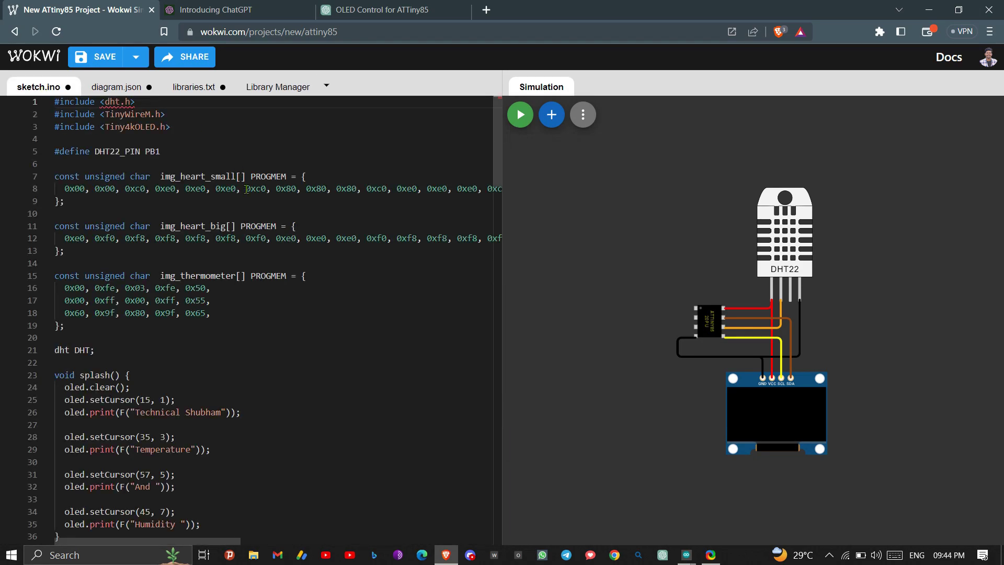
pyautogui.click(521, 114)
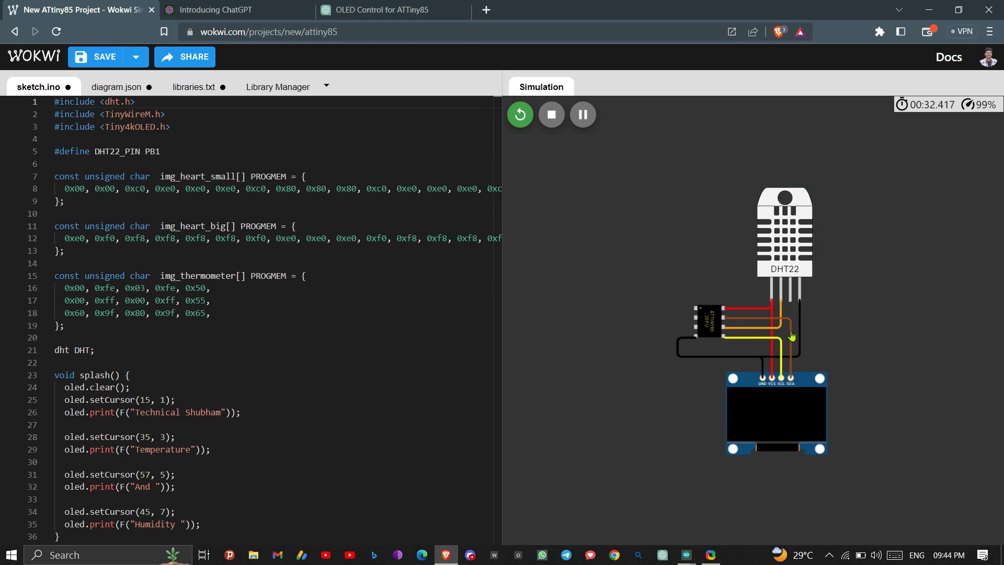
pyautogui.scroll(-5, 242, 357)
pyautogui.scroll(-3, 243, 357)
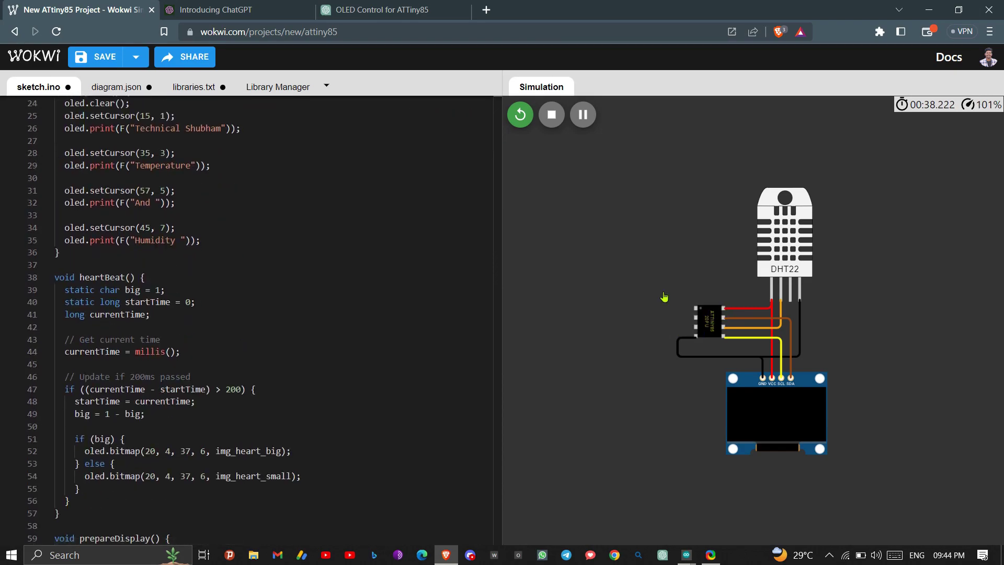
pyautogui.click(552, 114)
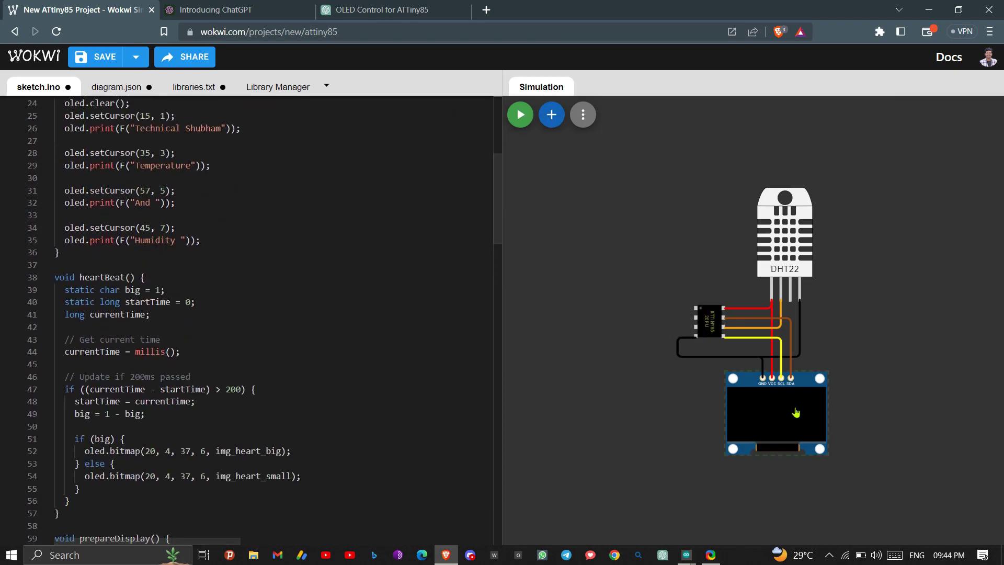
# - Delete the brown SDA wire and the yellow SCL wire between the ATtiny85 and the OLED display
pyautogui.scroll(3, 787, 410)
pyautogui.click(788, 235)
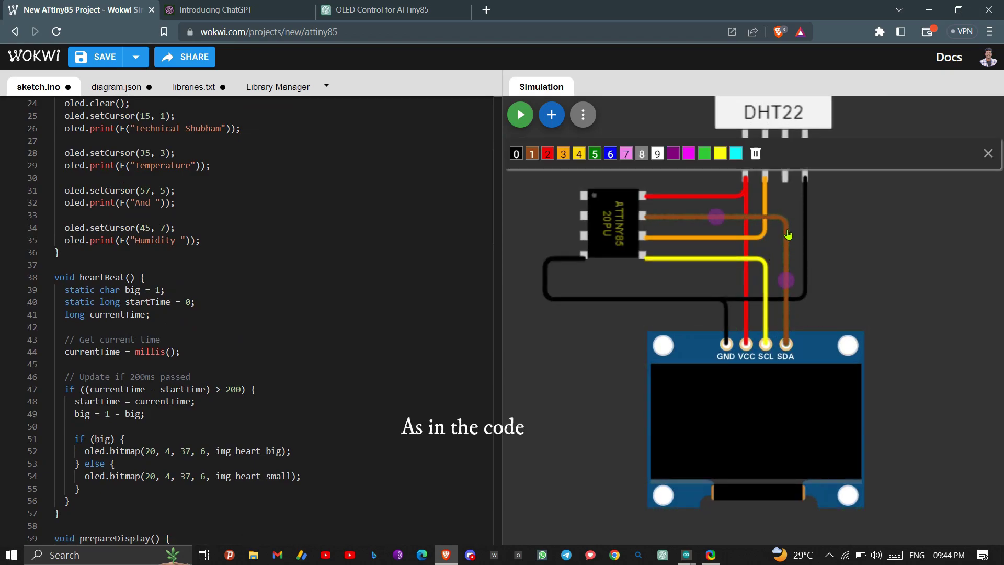
pyautogui.press('Delete')
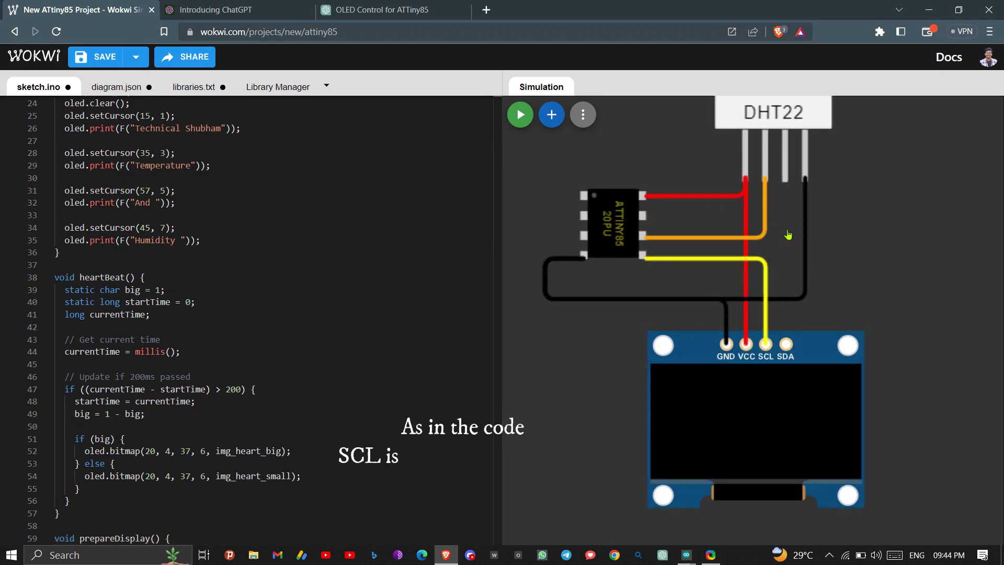
pyautogui.click(768, 319)
pyautogui.press('Delete')
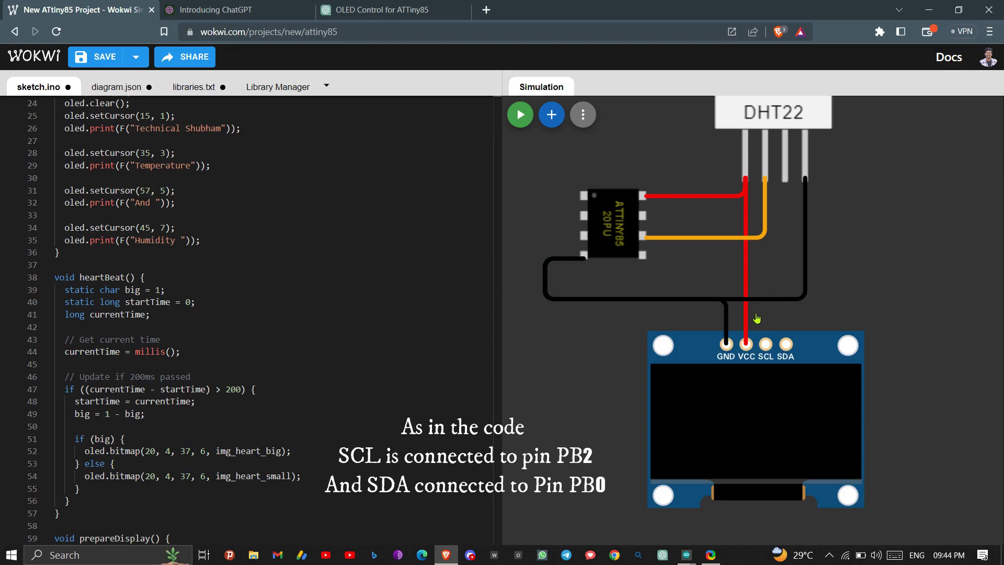
# - Wire the OLED's SCL pin to ATtiny85 pin PB2 in violet, and its SDA pin to PB0
pyautogui.click(766, 345)
pyautogui.click(646, 216)
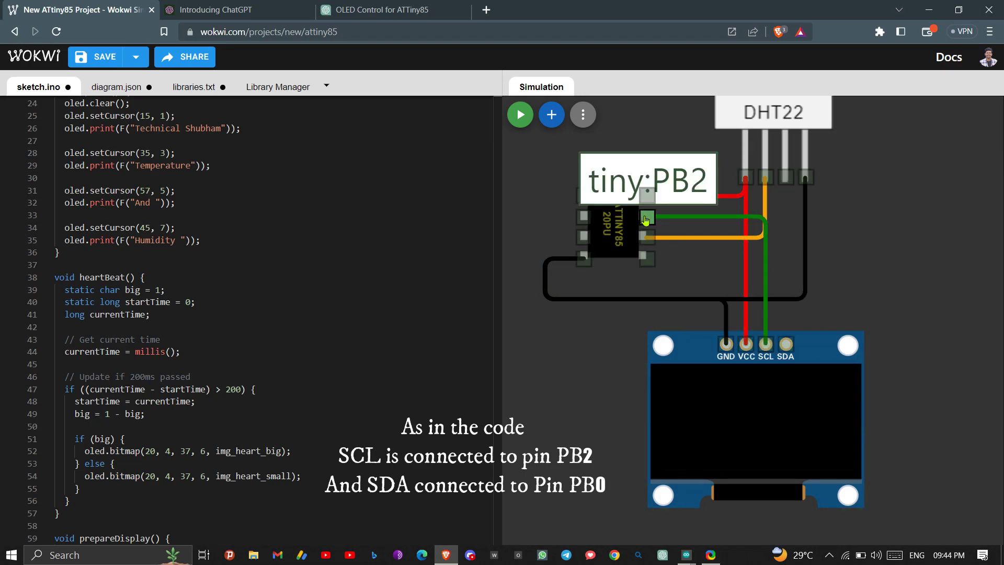
pyautogui.click(673, 218)
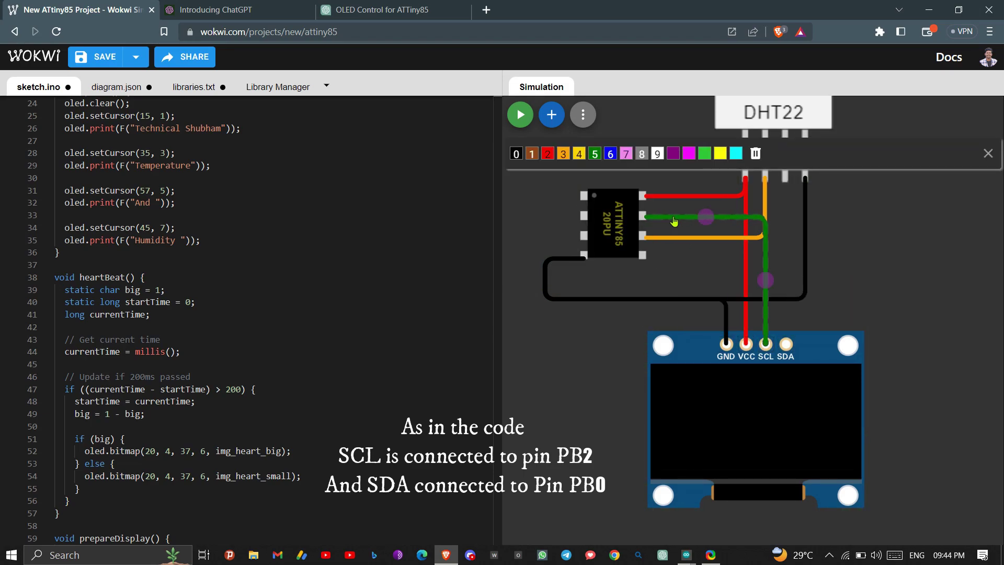
pyautogui.press('7')
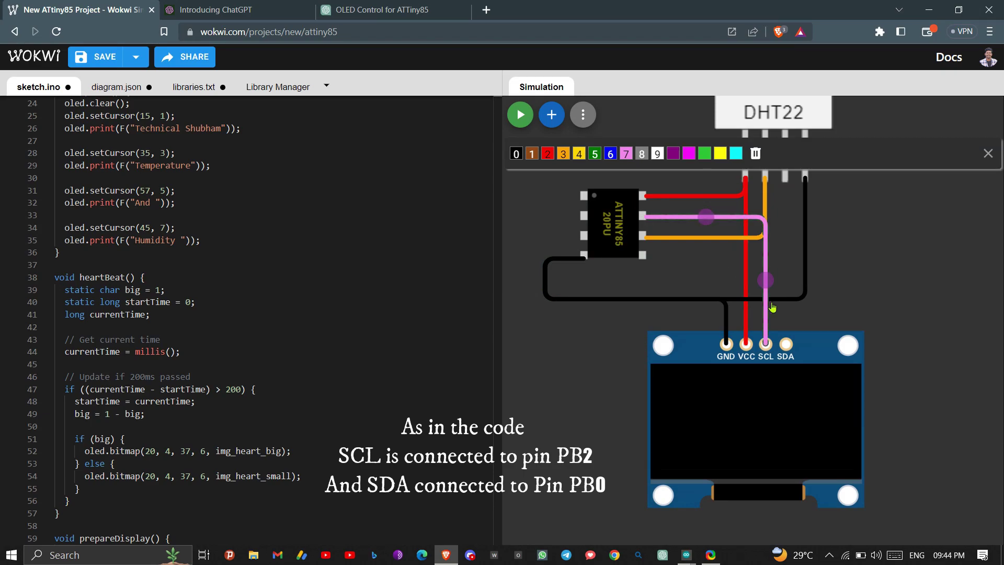
pyautogui.click(785, 346)
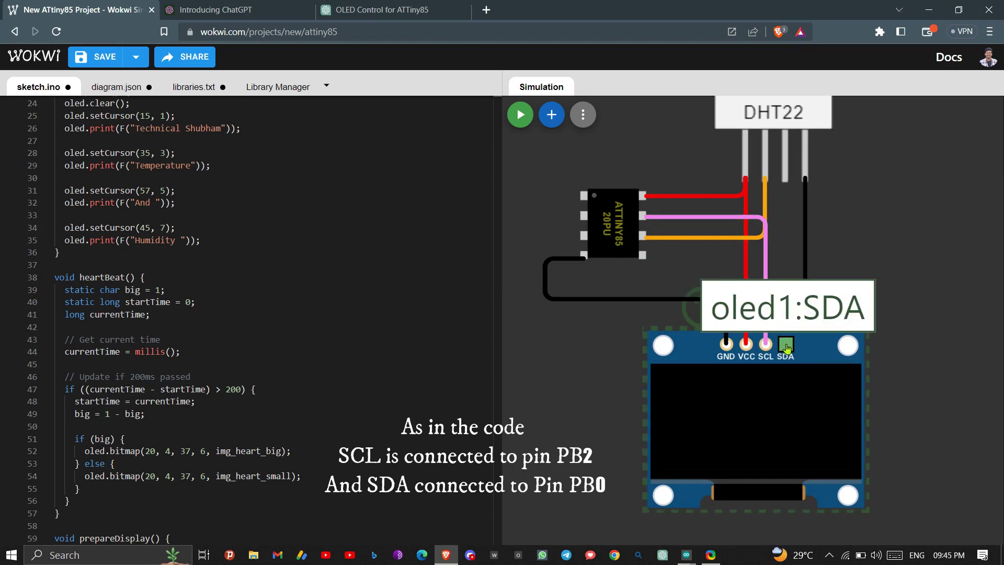
pyautogui.click(642, 257)
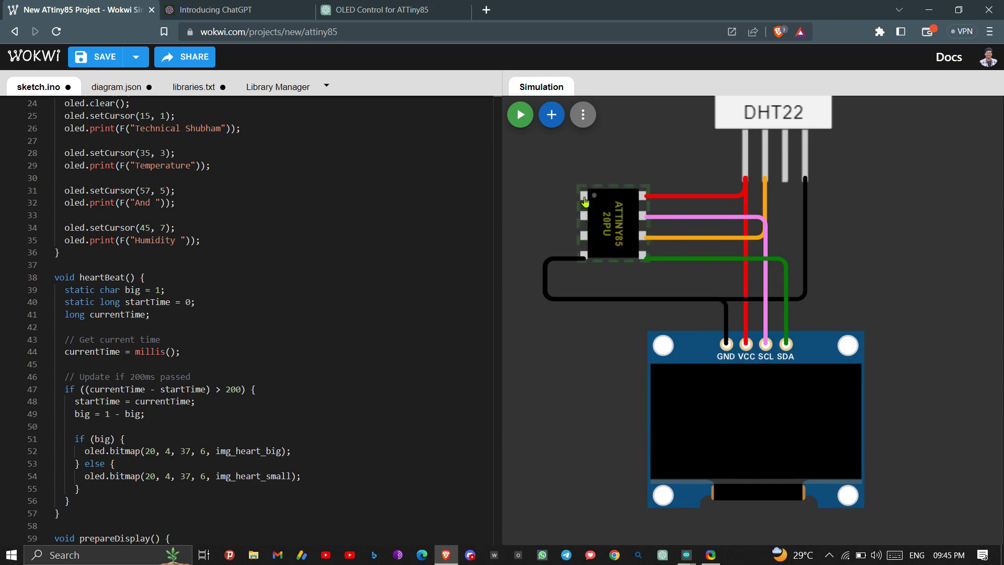
# - Run the simulation with the rewired OLED and show the whole circuit in full-window view
pyautogui.click(521, 116)
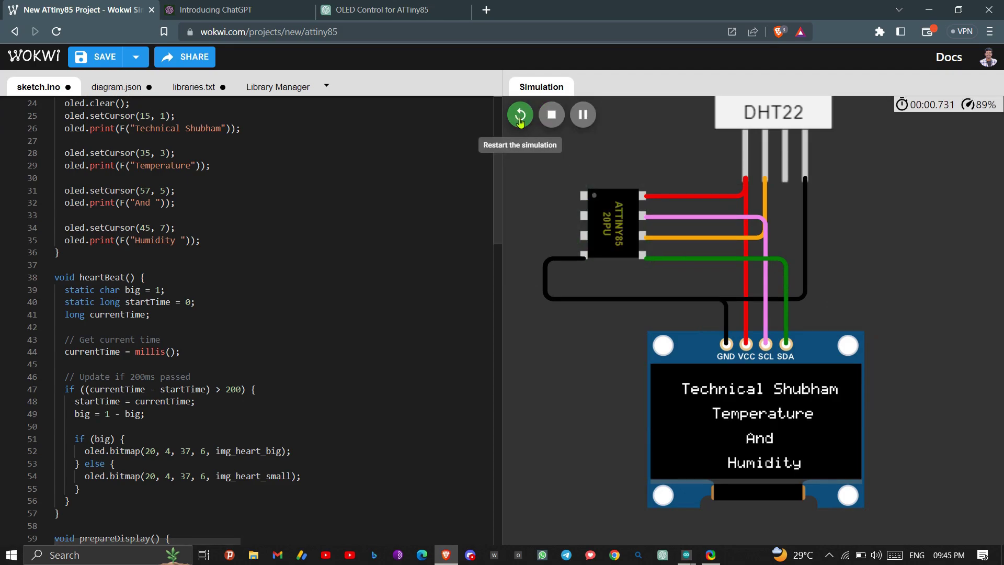
pyautogui.scroll(-3, 537, 202)
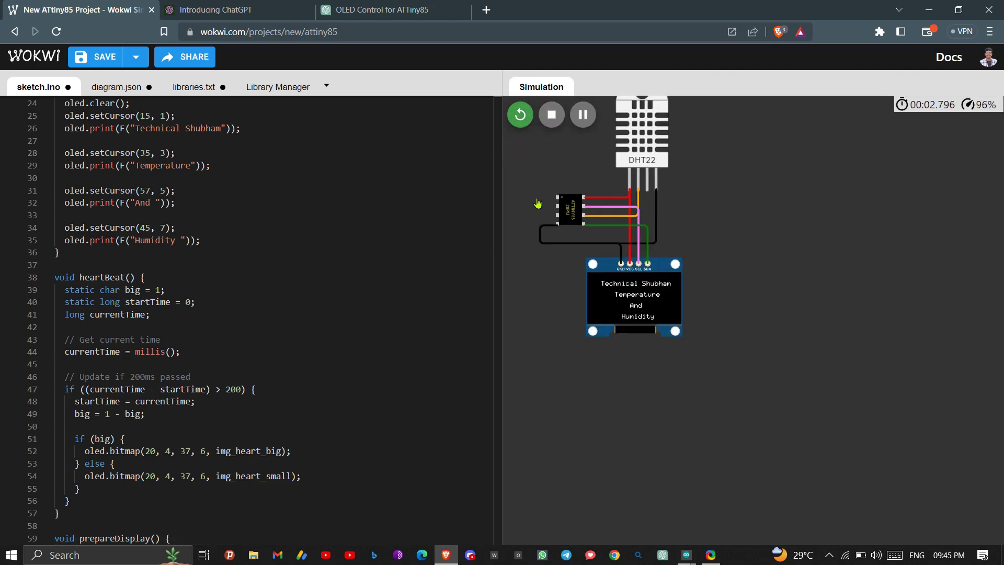
pyautogui.moveTo(552, 173); pyautogui.dragTo(580, 257)
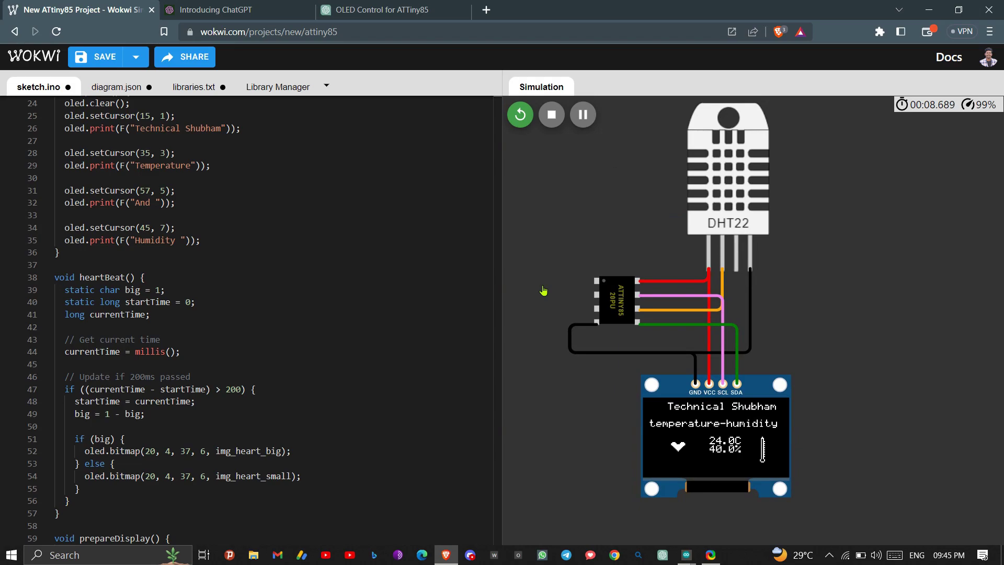
pyautogui.press('f')
pyautogui.scroll(5, 543, 288)
pyautogui.moveTo(614, 268); pyautogui.dragTo(590, 290)
pyautogui.scroll(-2, 624, 235)
pyautogui.scroll(-1, 624, 236)
# - Test the running DHT22 by raising its temperature to 56.1 °C and its humidity to 83.0%, and finally lowering the temperature
pyautogui.click(542, 211)
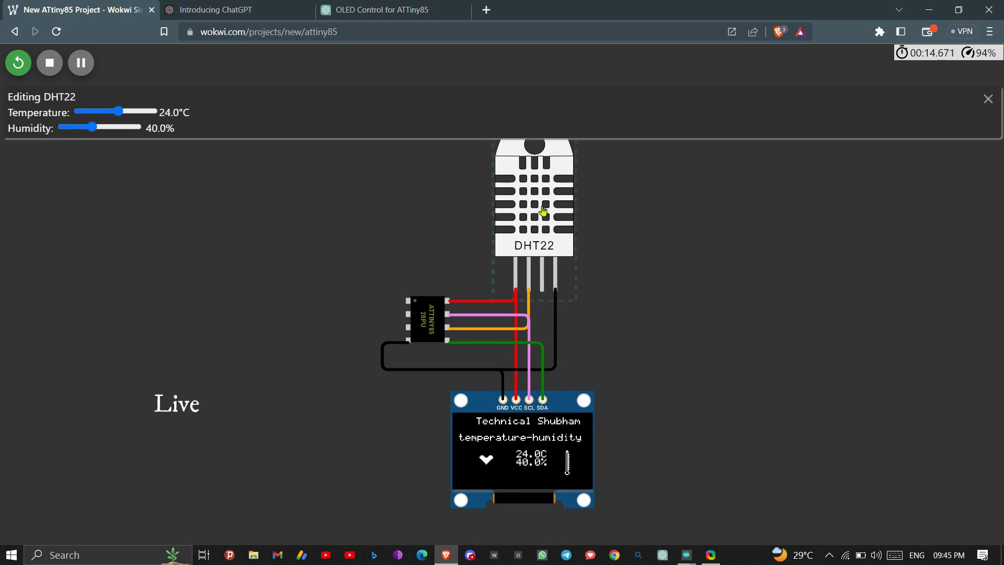
pyautogui.moveTo(118, 111); pyautogui.dragTo(129, 115)
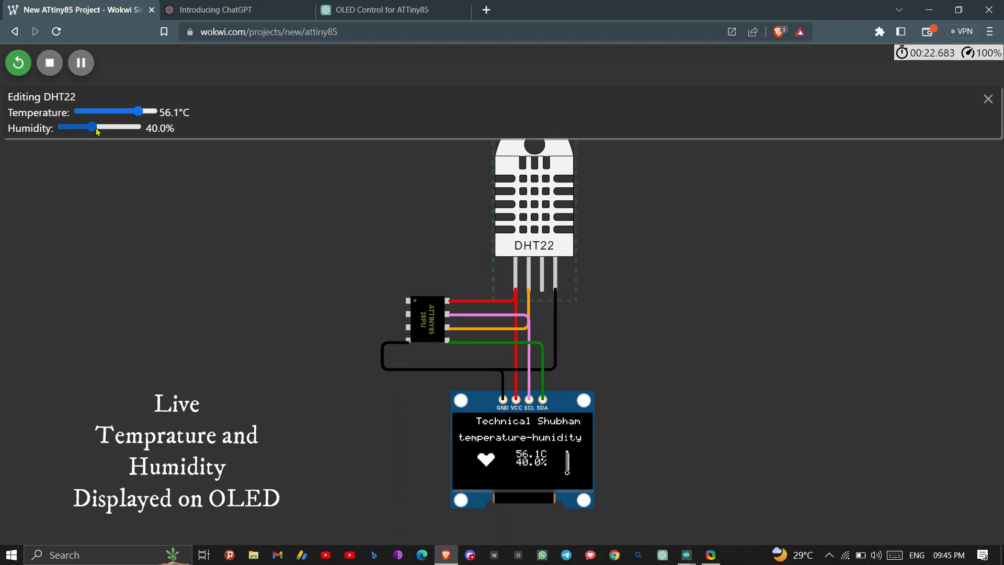
pyautogui.moveTo(107, 133); pyautogui.dragTo(126, 134)
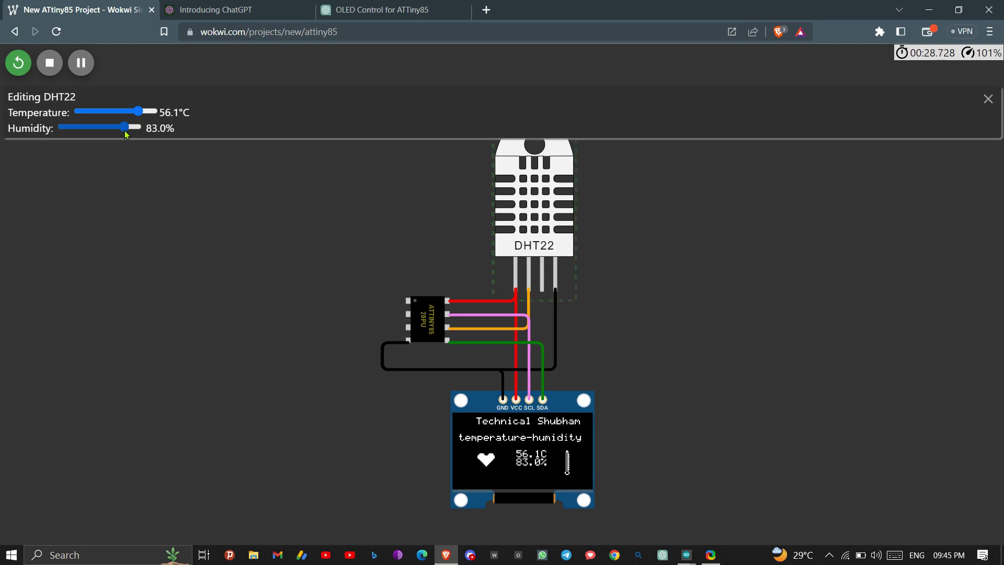
pyautogui.moveTo(145, 112); pyautogui.dragTo(116, 116)
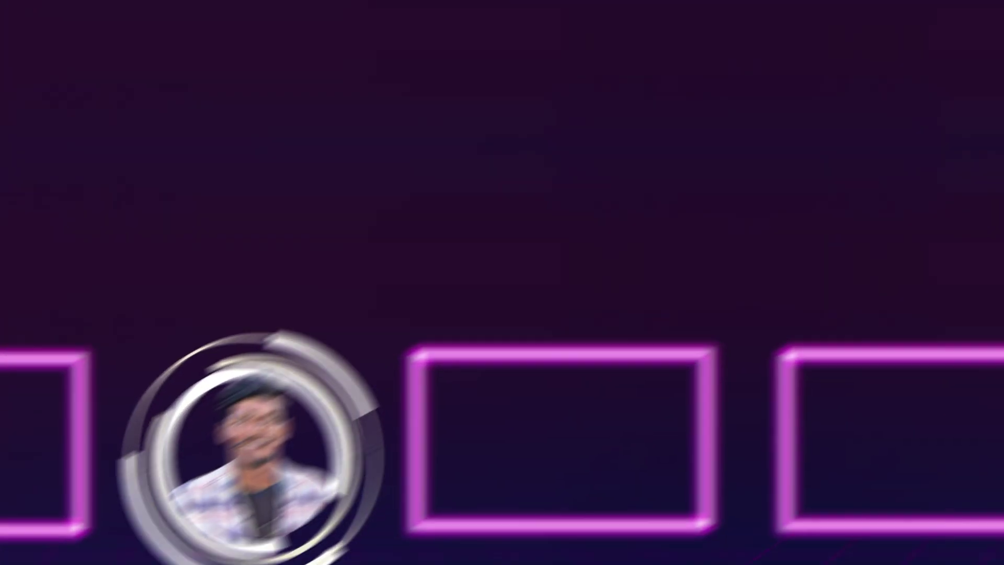